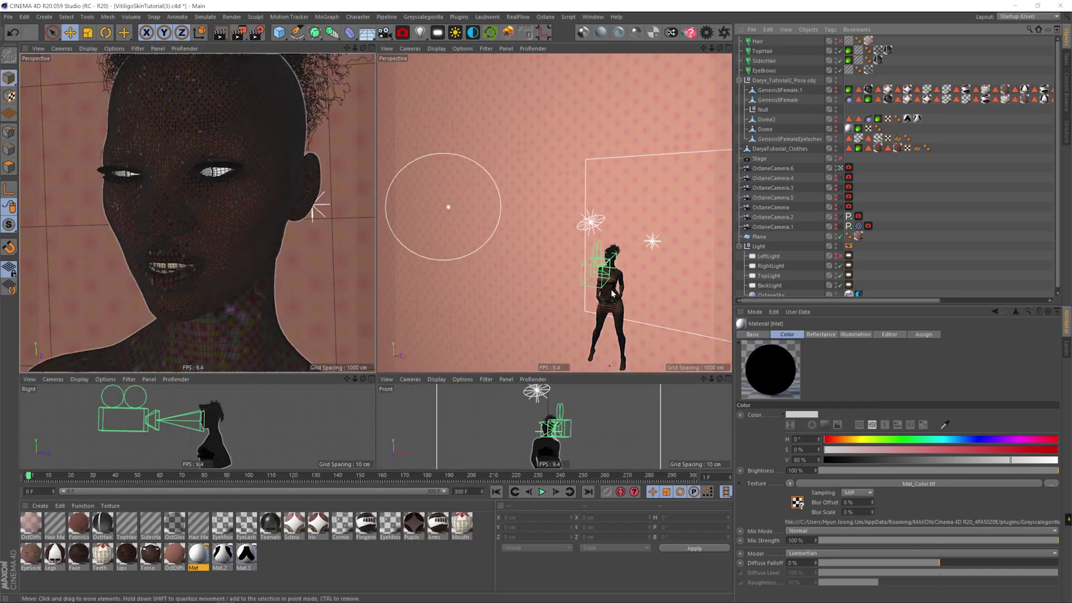
# Step: Examine the placement and the power and temperature settings of the TopLight, RightLight and BackLight around the figure
pyautogui.scroll(-5, 613, 293)
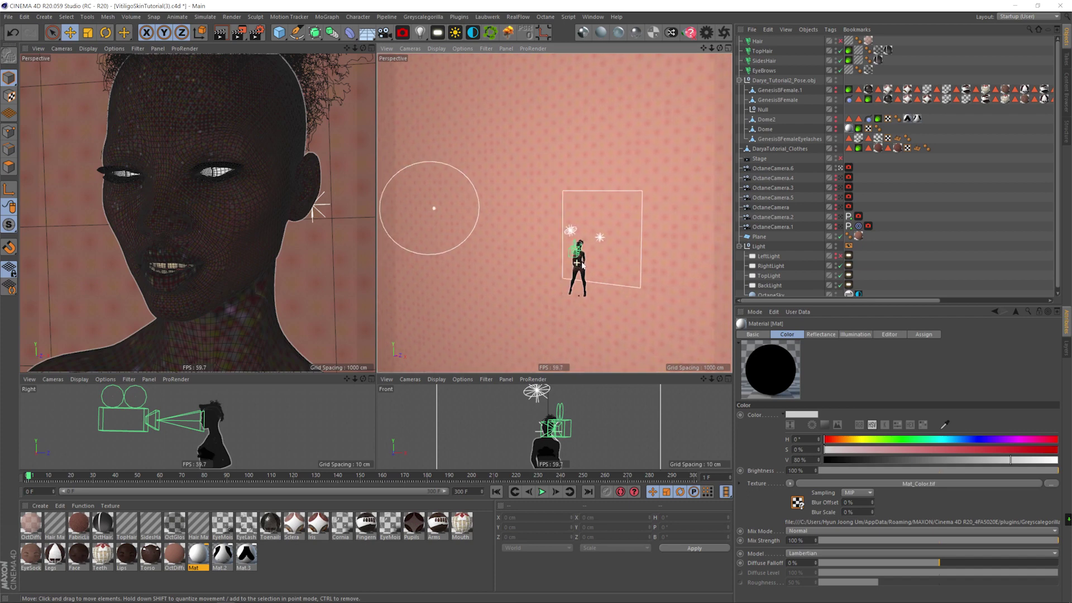
pyautogui.moveTo(583, 266)
pyautogui.keyDown('alt'); pyautogui.mouseDown()
pyautogui.moveTo(618, 263)
pyautogui.moveTo(593, 265)
pyautogui.moveTo(586, 245)
pyautogui.mouseUp(); pyautogui.keyUp('alt')
pyautogui.click(578, 232)
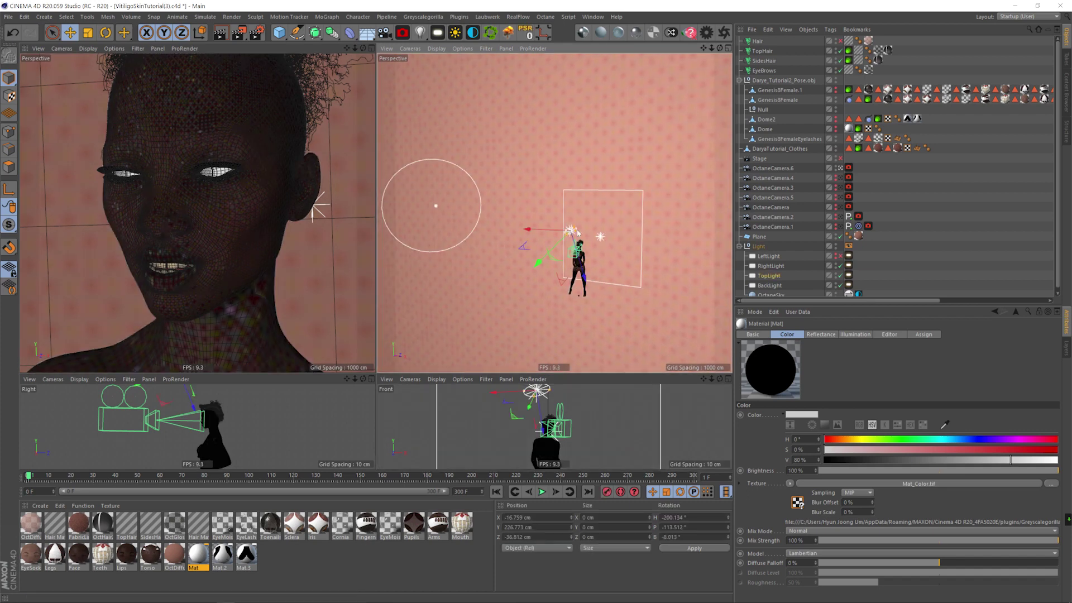
pyautogui.click(849, 275)
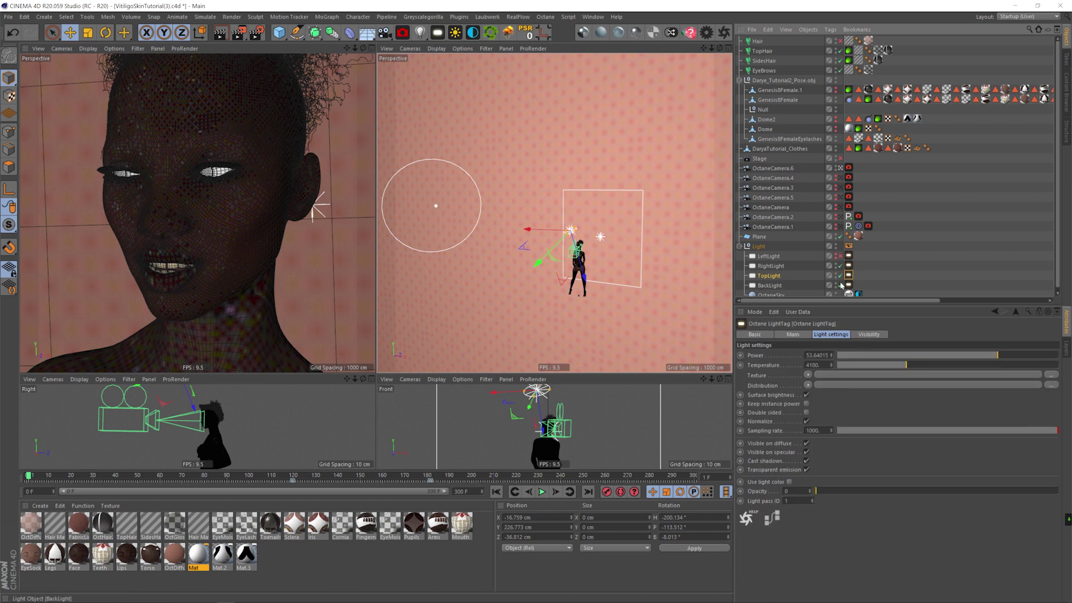
pyautogui.click(777, 269)
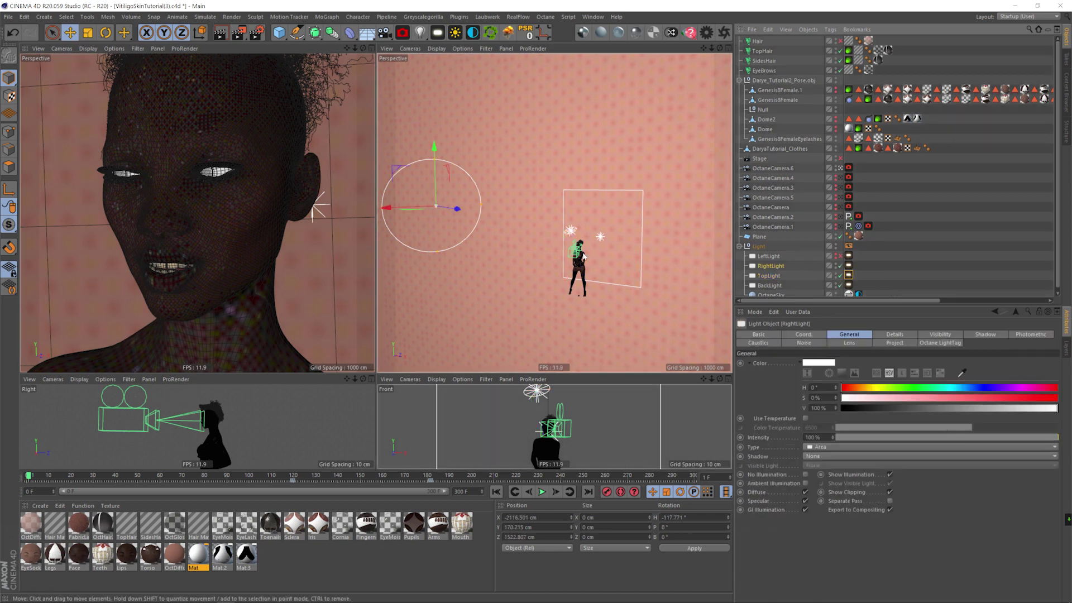
pyautogui.keyDown('alt'); pyautogui.moveTo(514, 262); pyautogui.dragTo(583, 265); pyautogui.keyUp('alt')
pyautogui.click(848, 266)
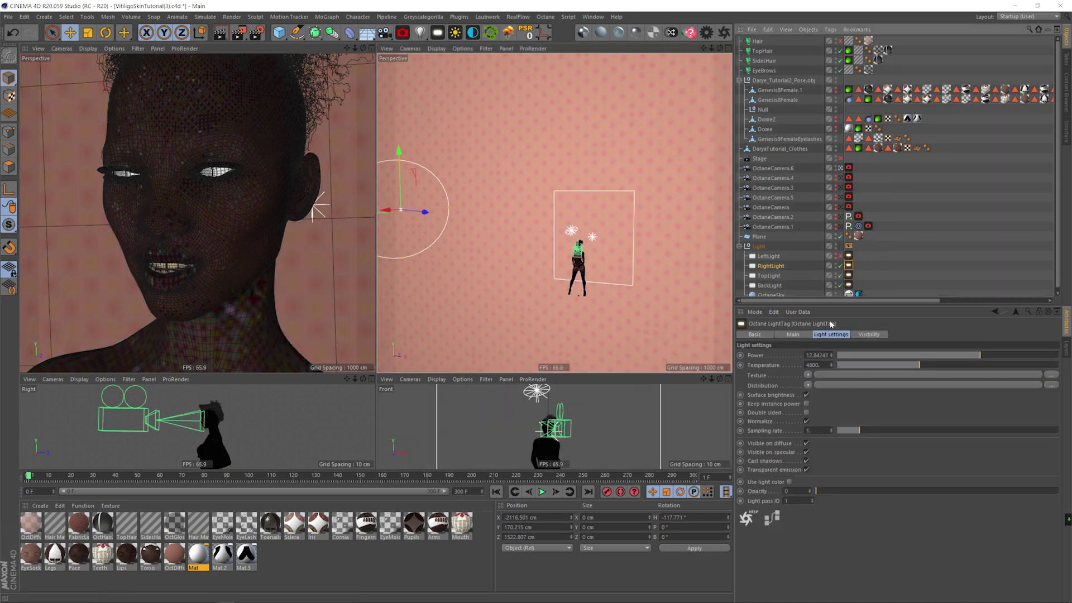
pyautogui.click(849, 285)
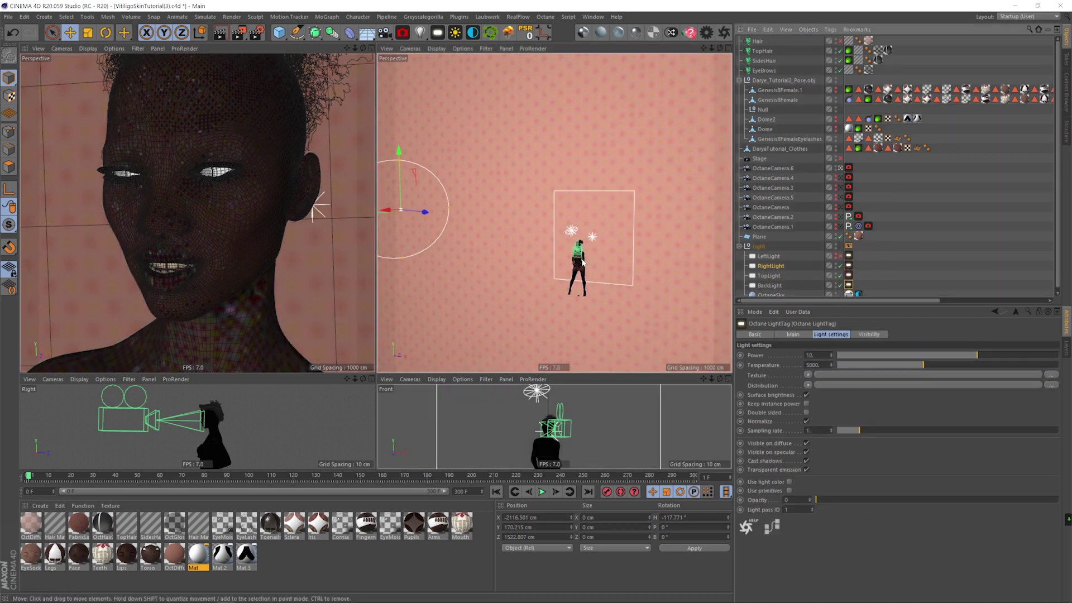
pyautogui.keyDown('alt'); pyautogui.moveTo(582, 261); pyautogui.dragTo(595, 258); pyautogui.keyUp('alt')
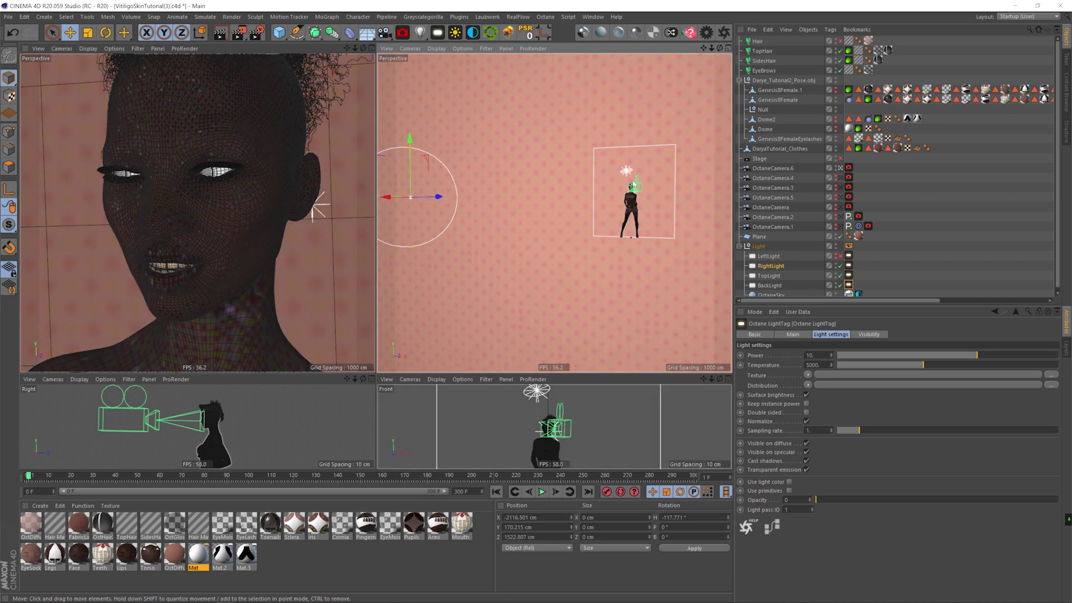
pyautogui.keyDown('alt'); pyautogui.moveTo(634, 184); pyautogui.dragTo(680, 90); pyautogui.keyUp('alt')
# Step: Review the camera imager settings in the Octane settings, including exposure and gamma, and close them
pyautogui.click(706, 32)
pyautogui.click(55, 32)
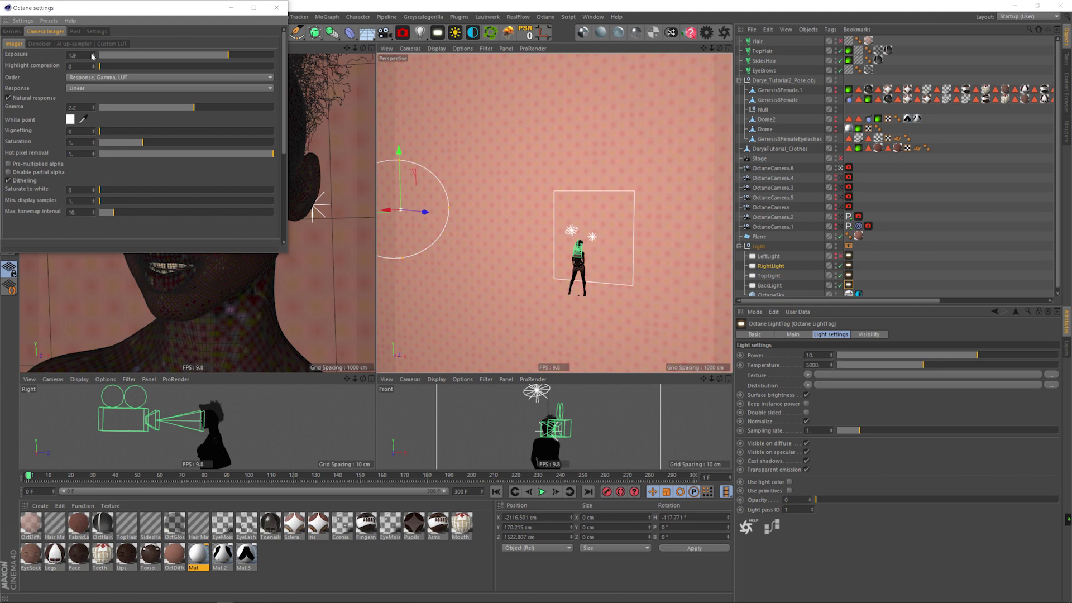
pyautogui.click(278, 7)
# Step: Examine the Face material's node graph, its coating layer settings and the connected coating image texture
pyautogui.doubleClick(79, 554)
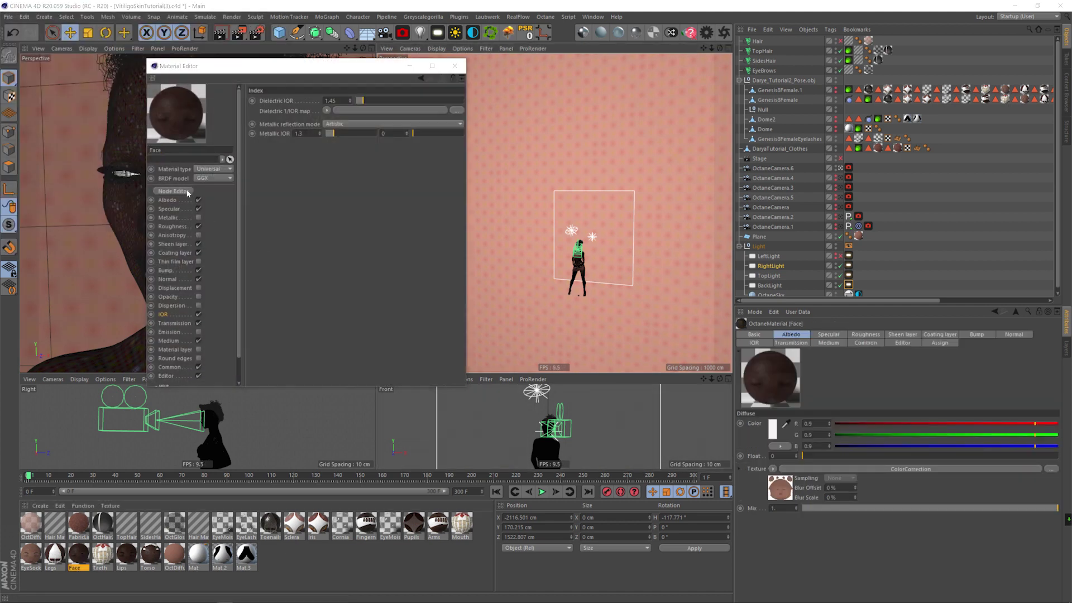
pyautogui.click(186, 192)
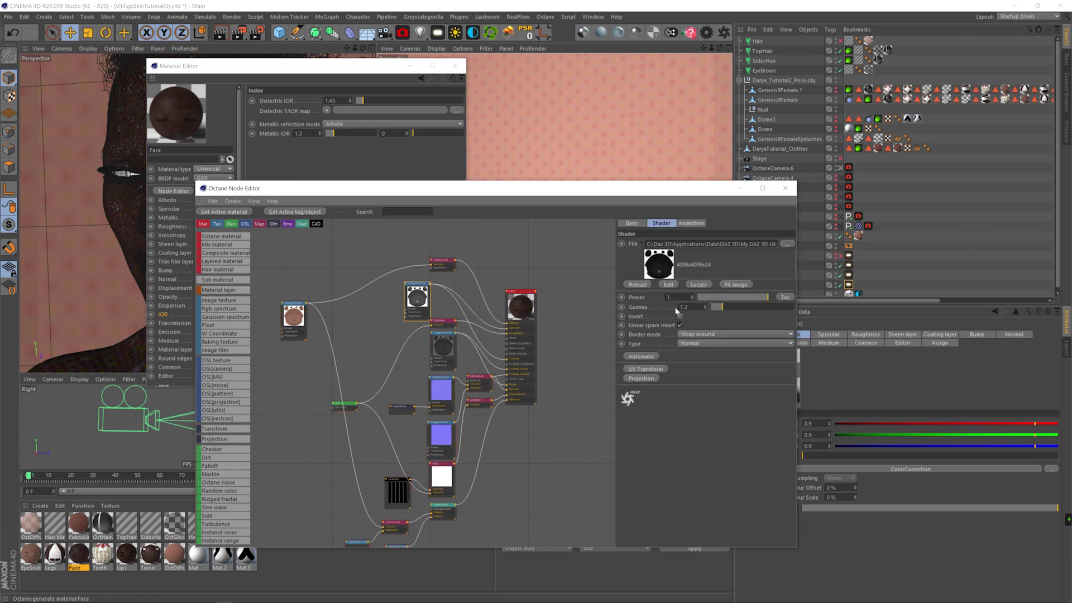
pyautogui.click(519, 293)
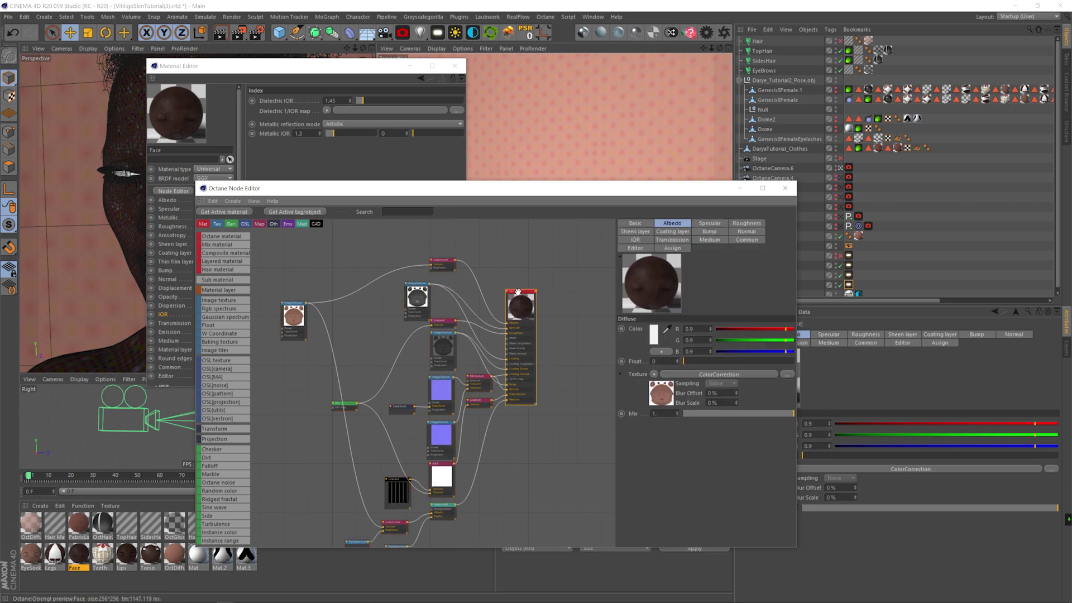
pyautogui.click(635, 239)
pyautogui.click(668, 233)
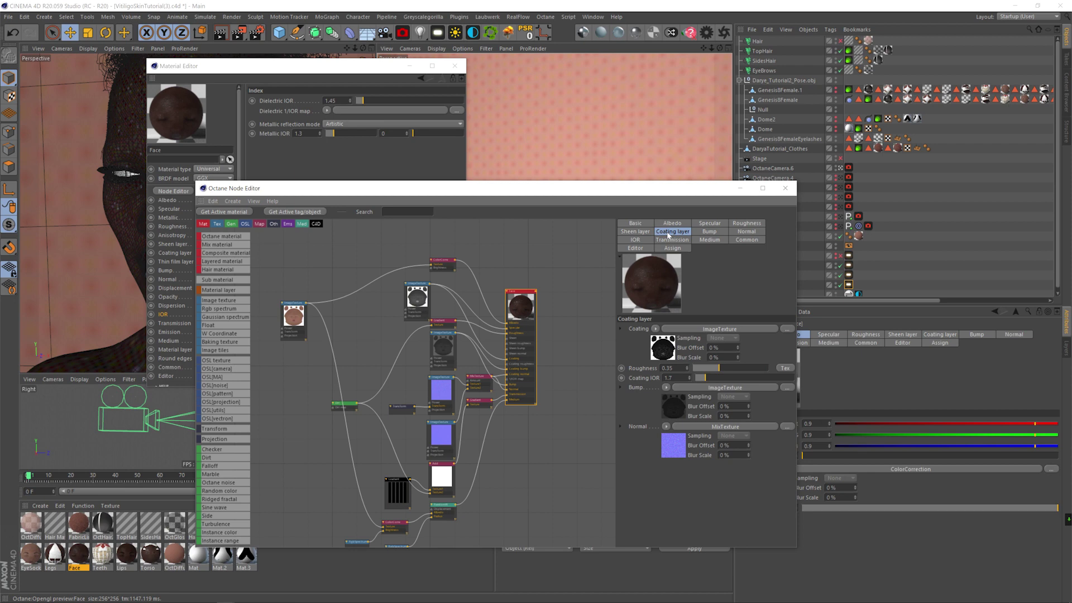
pyautogui.click(416, 293)
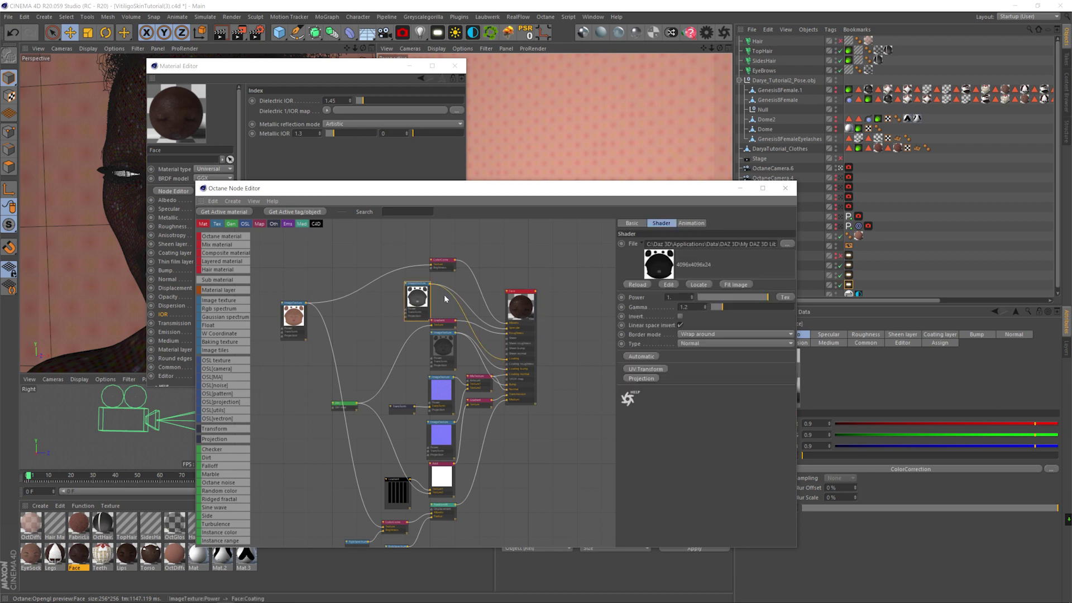
pyautogui.click(784, 188)
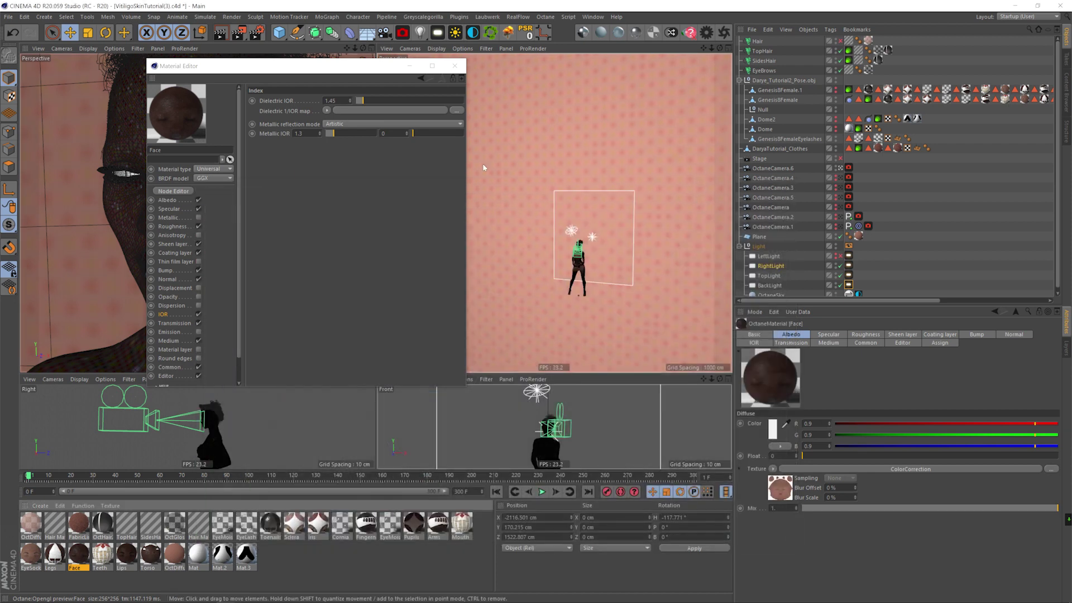
pyautogui.click(456, 68)
# Step: Duplicate the Face material as LightSkin and show its material editor beside the Live Viewer render
pyautogui.click(79, 555)
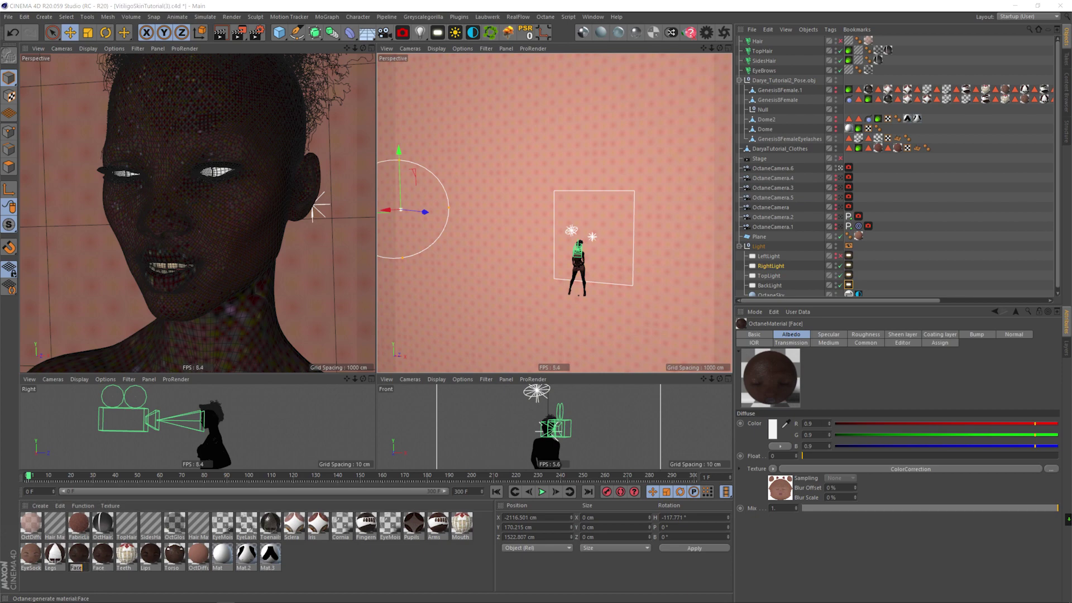
pyautogui.doubleClick(78, 558)
pyautogui.moveTo(307, 67); pyautogui.dragTo(489, 79)
pyautogui.click(724, 33)
pyautogui.moveTo(335, 189); pyautogui.dragTo(170, 78)
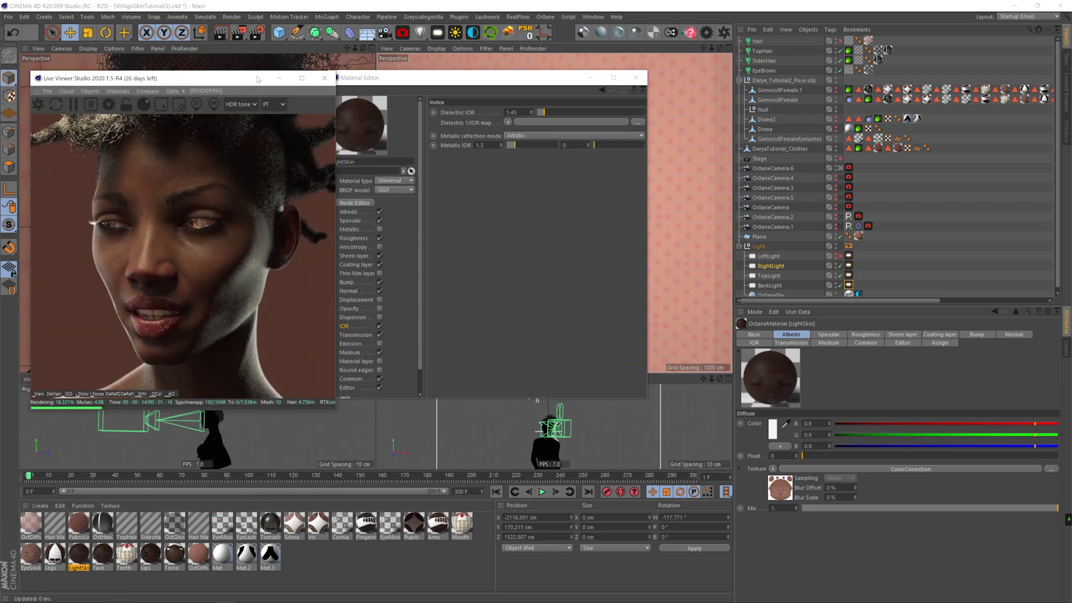
# Step: In LightSkin's node graph, set the color correction's hue to -0.04, saturation to 0.5 and gamma to 0.6, and raise its contrast
pyautogui.moveTo(425, 79); pyautogui.dragTo(515, 115)
pyautogui.click(446, 246)
pyautogui.moveTo(446, 186); pyautogui.dragTo(554, 160)
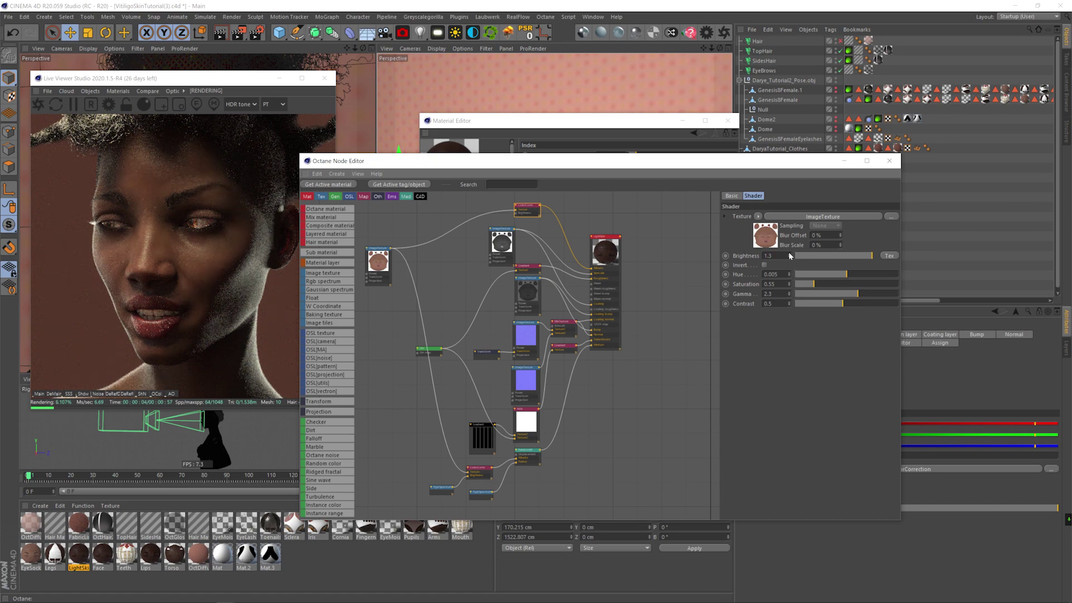
pyautogui.press('Tab')
pyautogui.write('-.0')
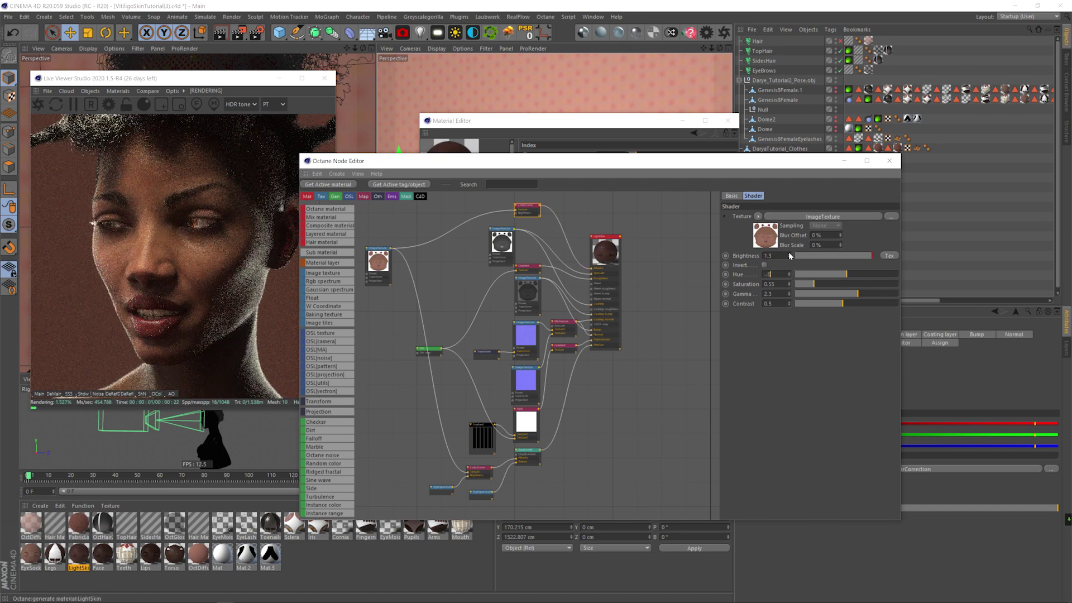
pyautogui.write('.04')
pyautogui.press('Tab')
pyautogui.write('0.5')
pyautogui.press('Tab')
pyautogui.write('0.6')
pyautogui.press('Tab')
pyautogui.write('1.')
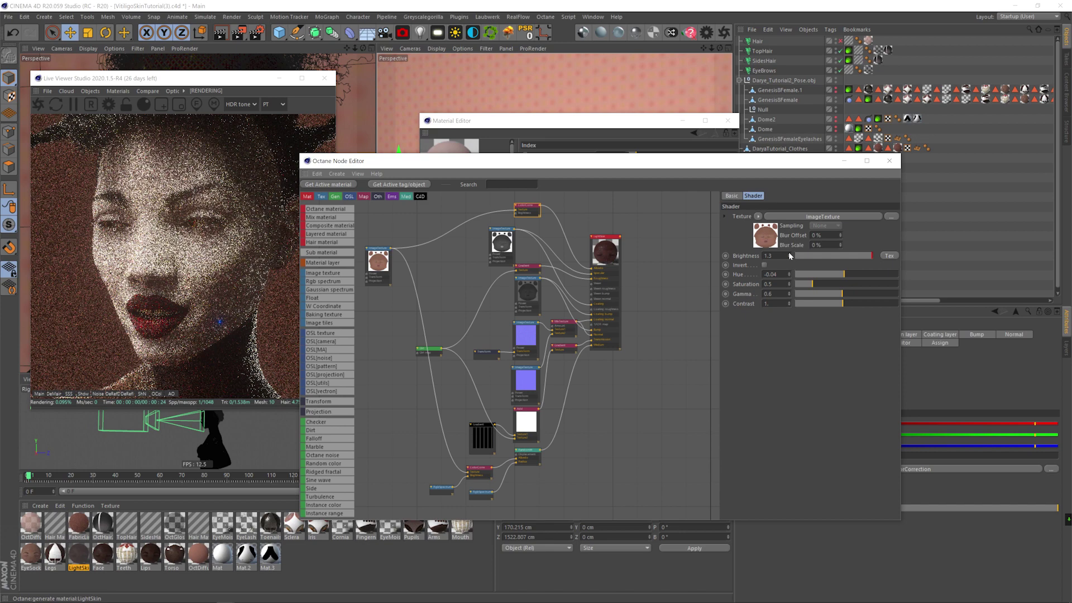
pyautogui.write('2')
# Step: Add Octane noise, Octane gradient and Multiply nodes, and connect the noise-driven gradient and the color correction through Multiply into LightSkin's albedo
pyautogui.moveTo(537, 252); pyautogui.dragTo(560, 325, button='middle')
pyautogui.moveTo(546, 279); pyautogui.dragTo(523, 282)
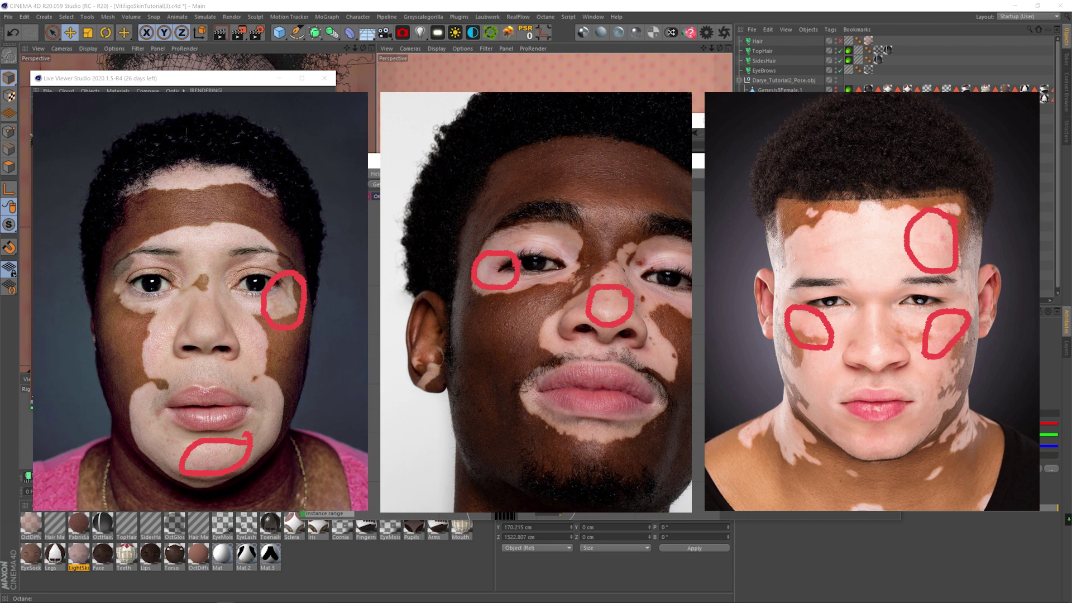
pyautogui.moveTo(326, 455); pyautogui.dragTo(464, 230)
pyautogui.scroll(-4, 337, 453)
pyautogui.moveTo(336, 445); pyautogui.dragTo(512, 244)
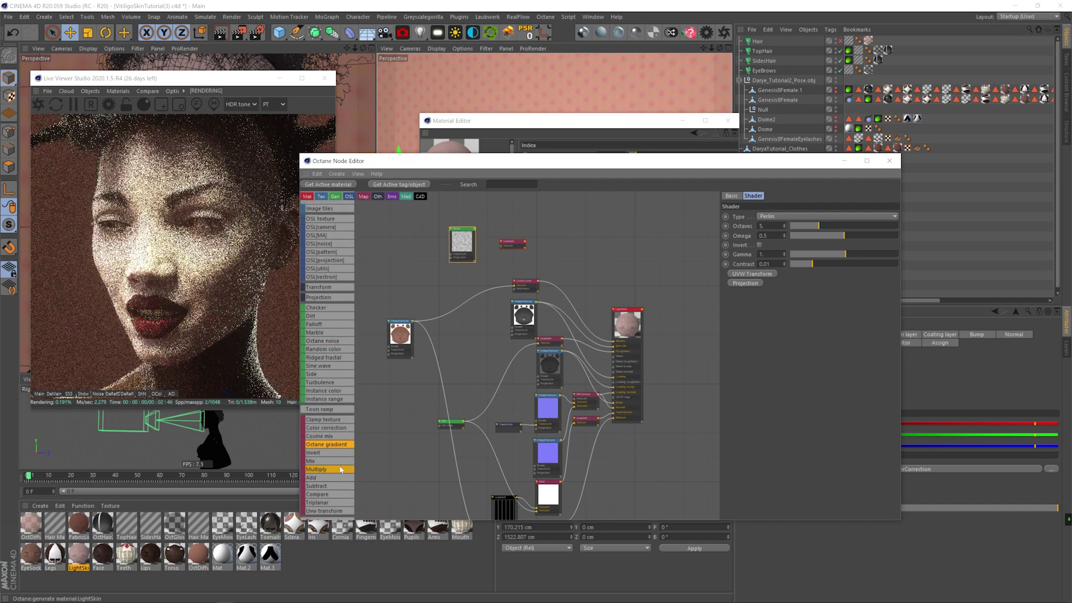
pyautogui.moveTo(337, 469); pyautogui.dragTo(545, 235)
pyautogui.moveTo(475, 228); pyautogui.dragTo(613, 341)
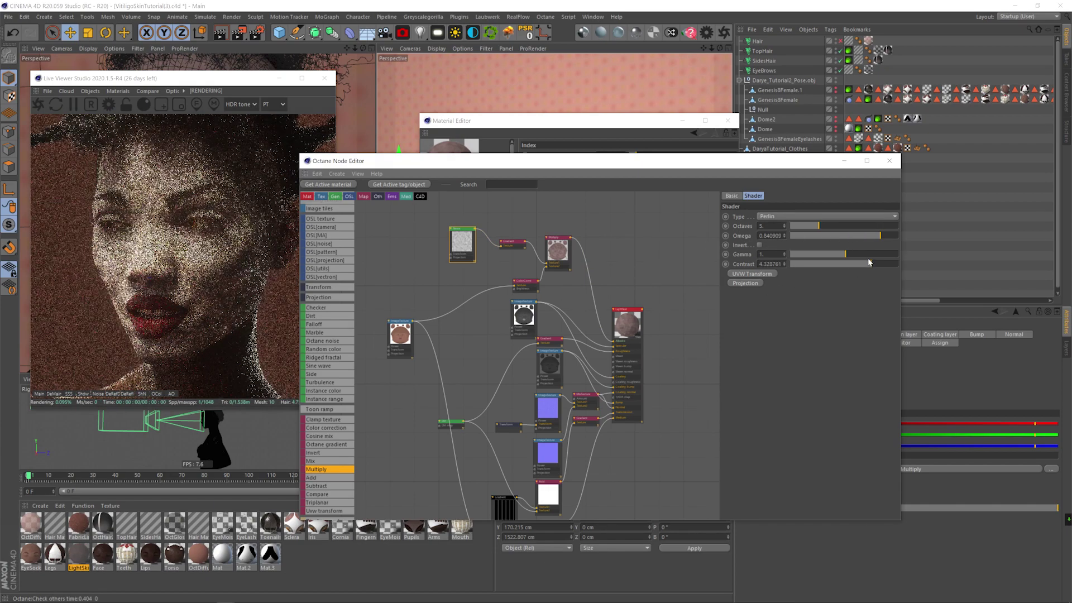
# Step: Adjust the transform node that feeds the Perlin noise and set the noise's octaves to 4
pyautogui.moveTo(425, 242); pyautogui.dragTo(418, 245)
pyautogui.moveTo(836, 318); pyautogui.dragTo(841, 328)
pyautogui.click(461, 229)
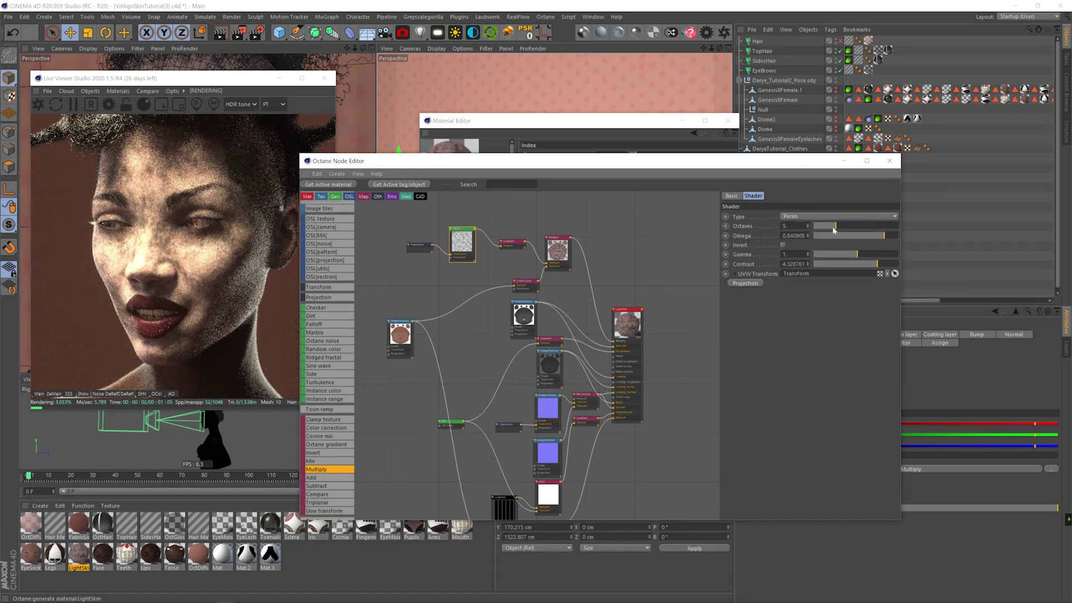
pyautogui.moveTo(833, 227); pyautogui.dragTo(826, 227)
# Step: Recolor the black knot of the noise gradient to a light pink with 17% saturation and 91% value
pyautogui.doubleClick(775, 312)
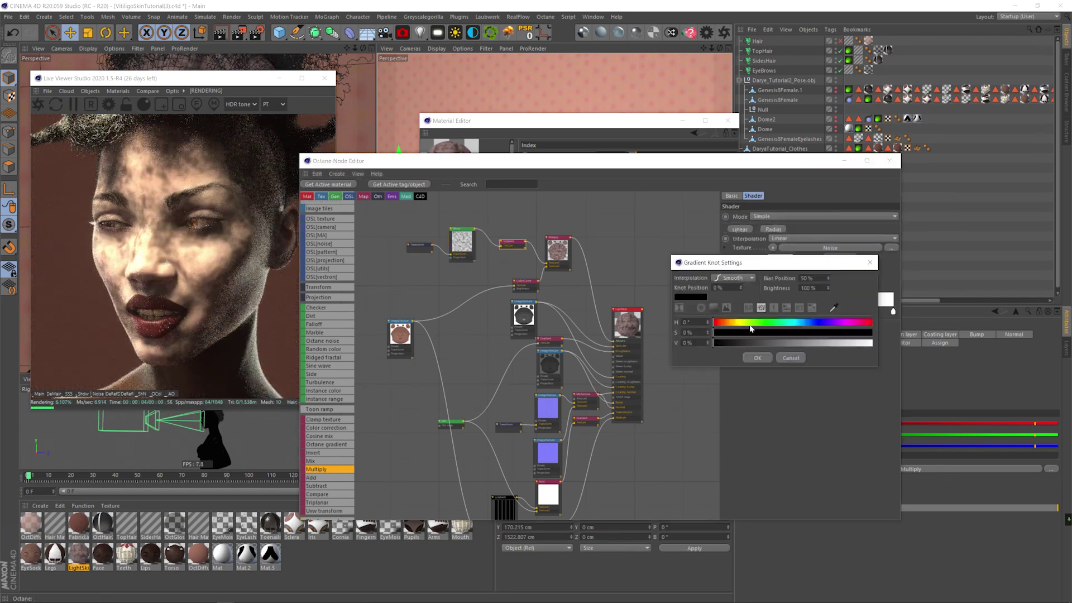
pyautogui.click(758, 333)
pyautogui.click(859, 344)
pyautogui.moveTo(857, 343); pyautogui.dragTo(850, 342)
pyautogui.moveTo(759, 332); pyautogui.dragTo(750, 335)
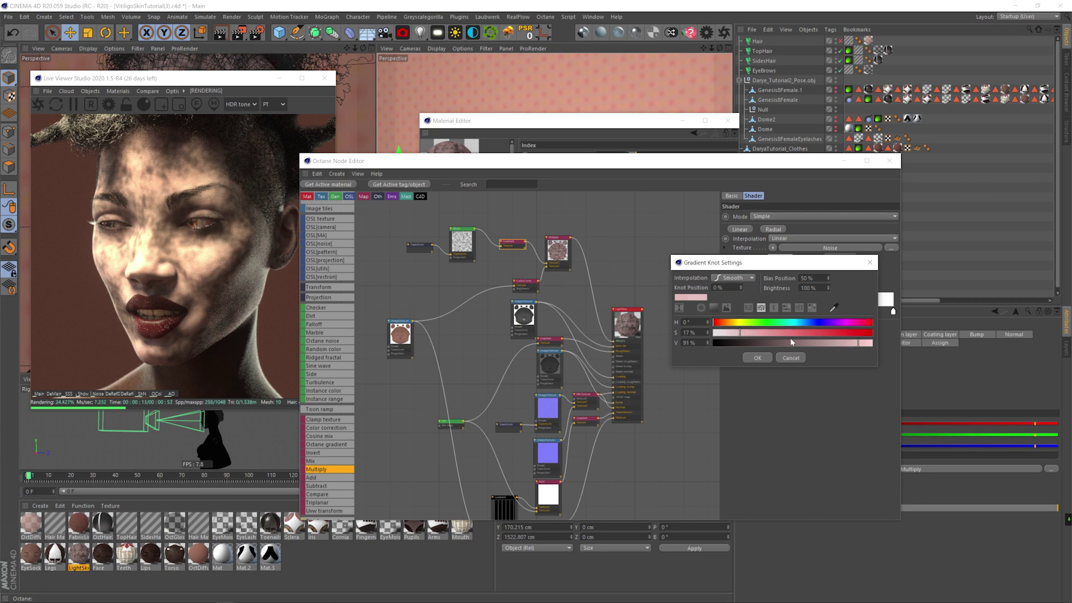
pyautogui.click(756, 357)
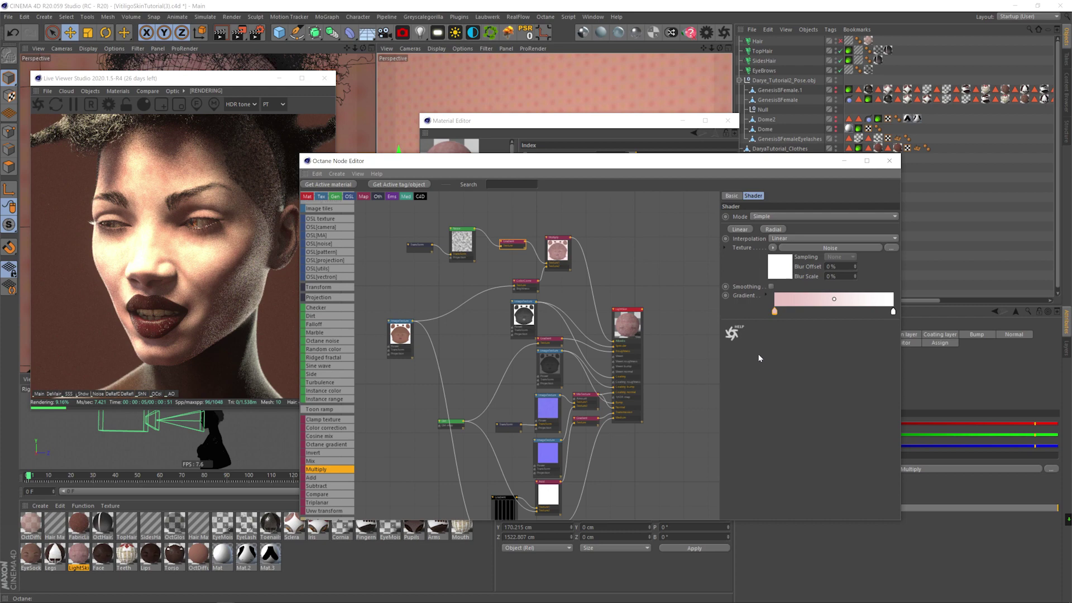
# Step: Edit the gamma of the coating image texture and lower the color value of both knots in the Dirt-driven gradient
pyautogui.click(462, 242)
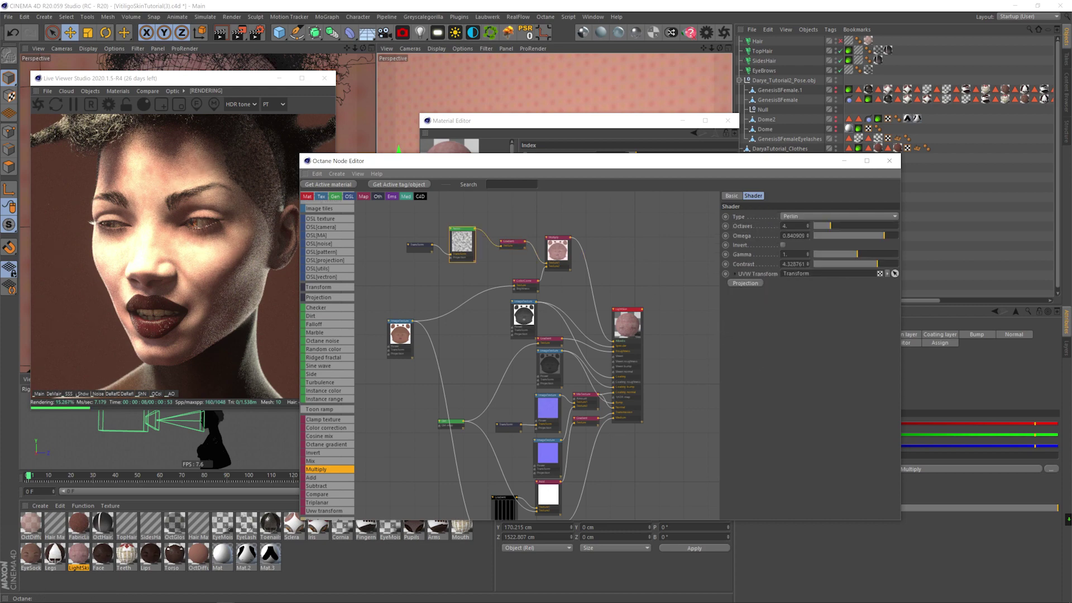
pyautogui.click(523, 314)
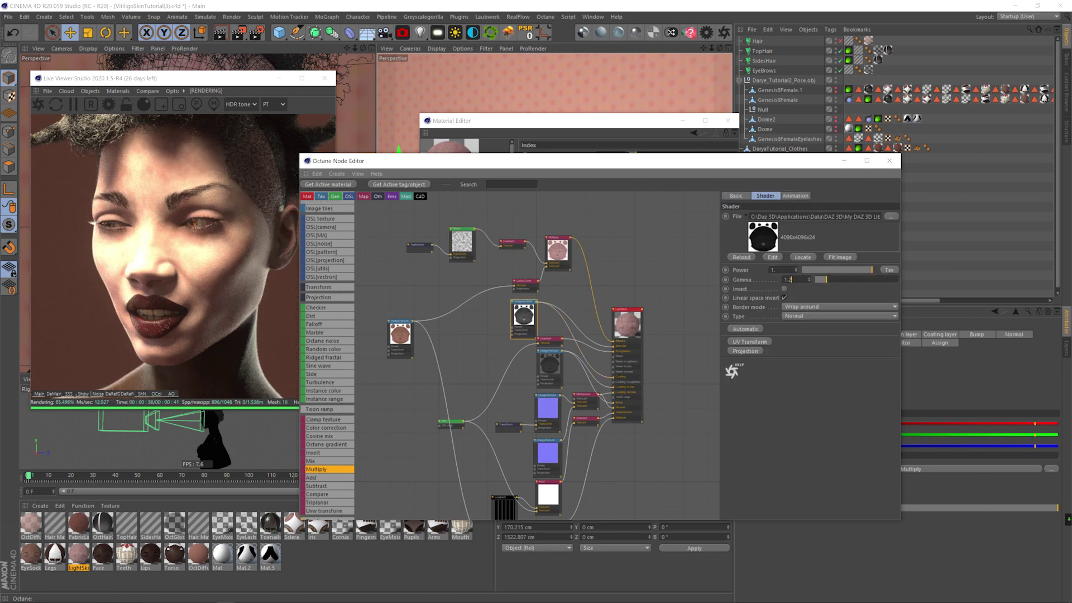
pyautogui.click(549, 339)
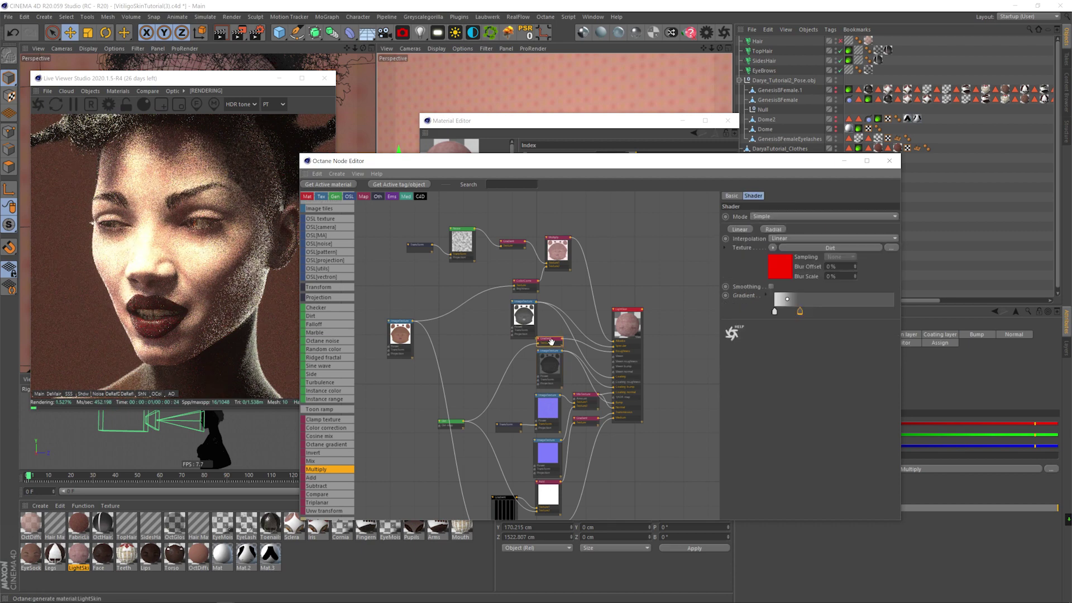
pyautogui.doubleClick(799, 310)
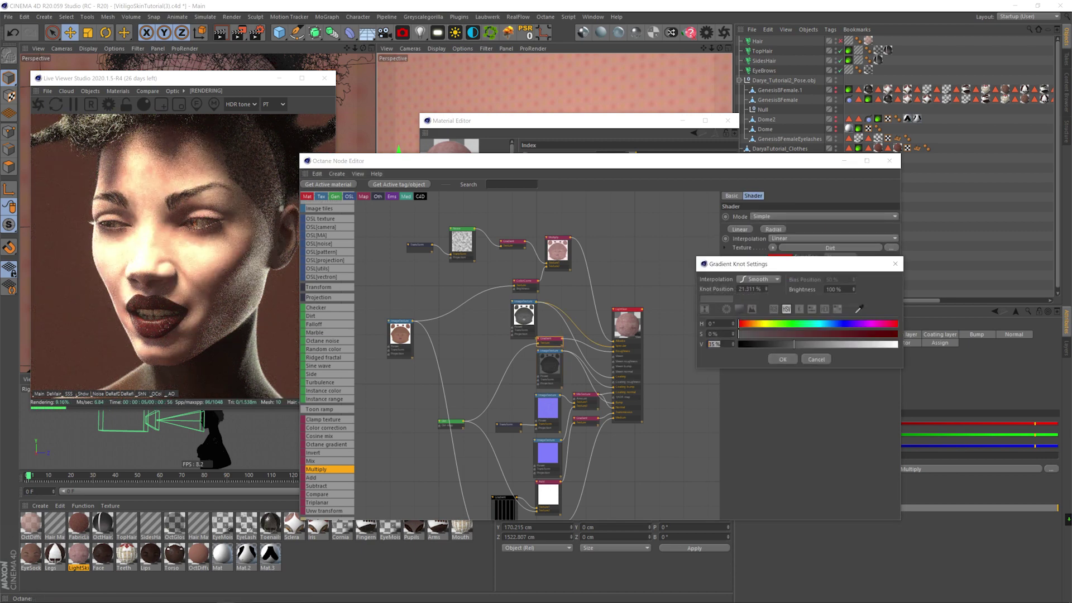
pyautogui.write('2')
pyautogui.press('Return')
pyautogui.doubleClick(775, 311)
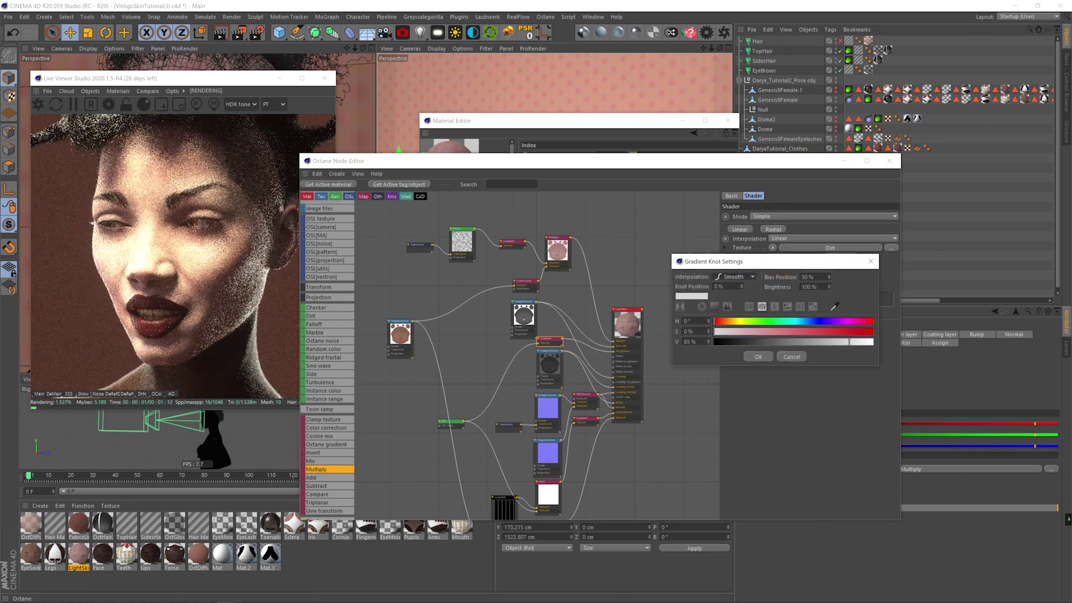
pyautogui.doubleClick(688, 342)
pyautogui.write('7')
pyautogui.press('Return')
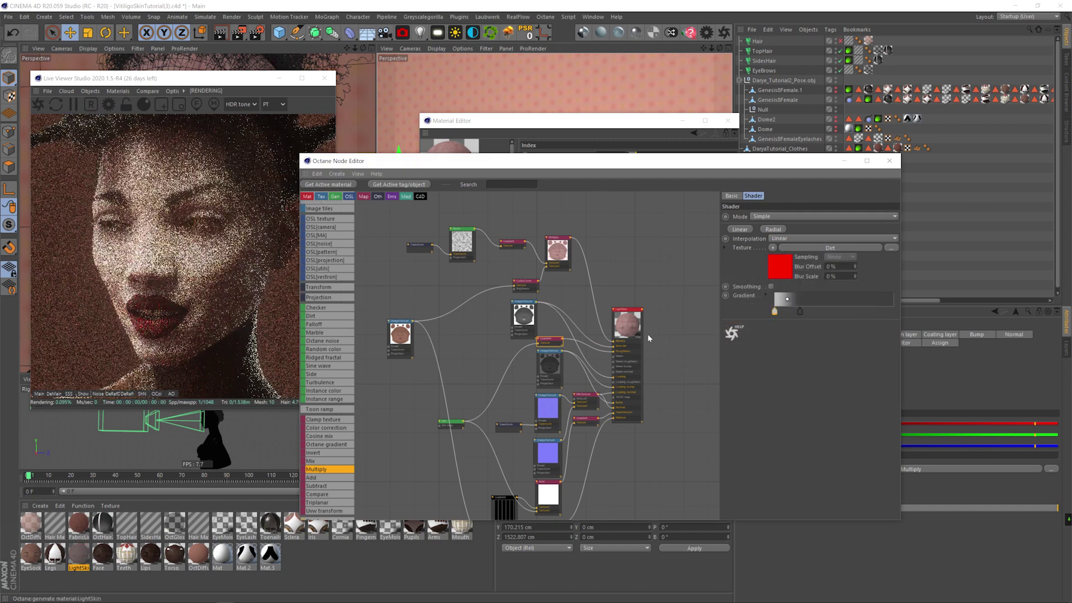
# Step: Set the power of the bump image texture to 0.2
pyautogui.click(549, 365)
pyautogui.click(778, 270)
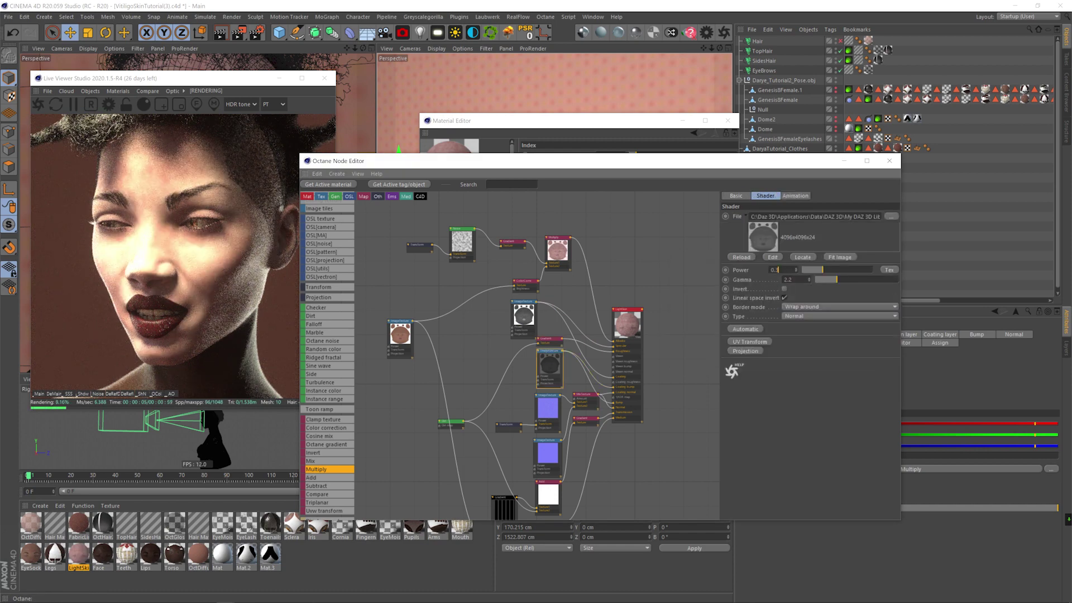
pyautogui.press('Return')
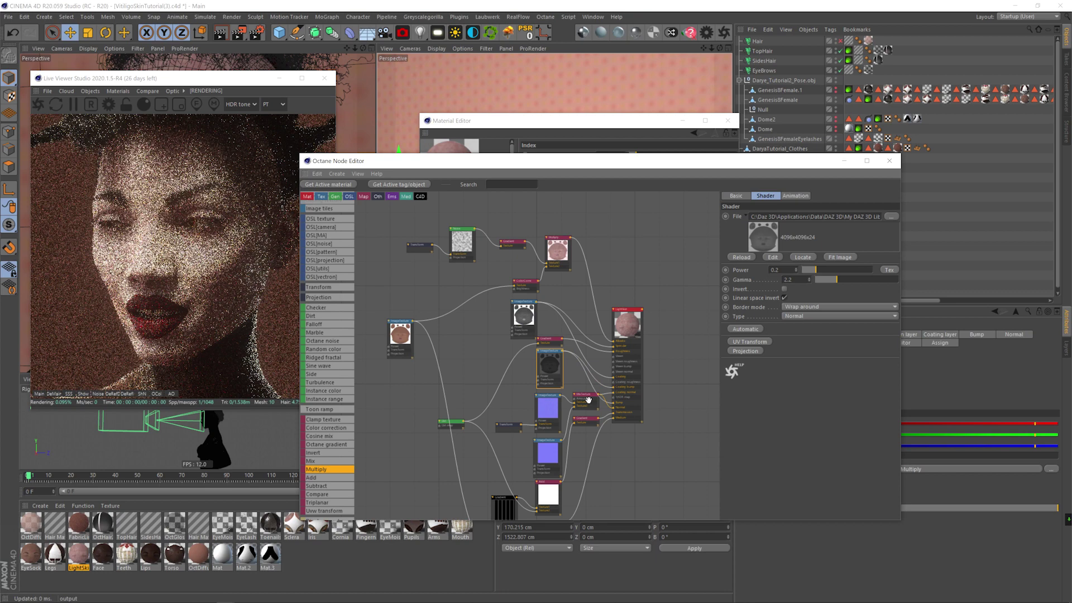
# Step: Recolor the first knot of the red gradient below the normal maps to a pale pink with 18% saturation and 81% value
pyautogui.moveTo(582, 448); pyautogui.dragTo(590, 394, button='middle')
pyautogui.click(593, 366)
pyautogui.doubleClick(781, 308)
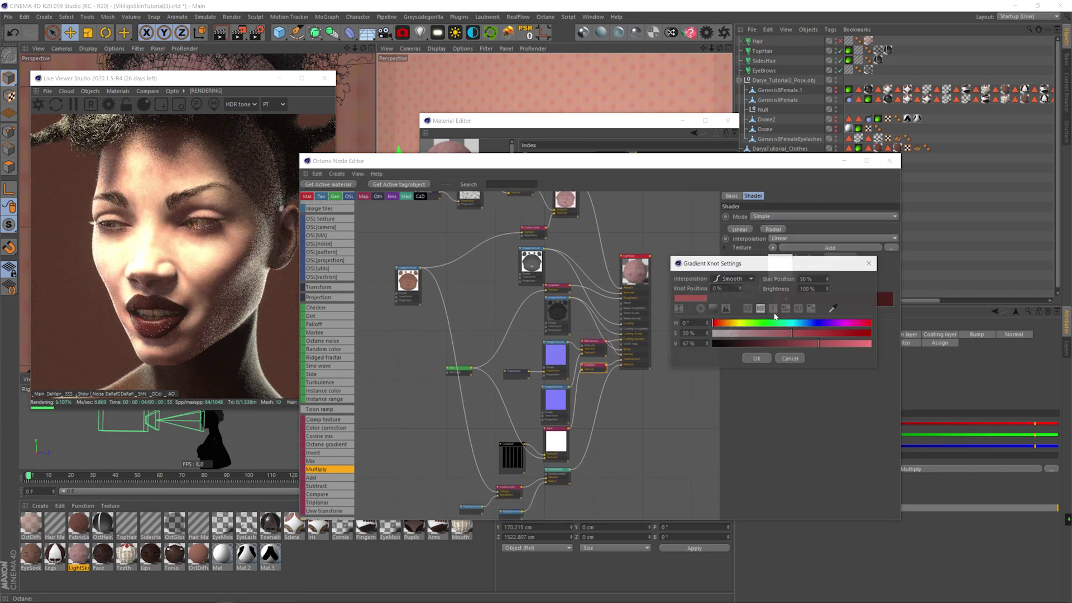
pyautogui.moveTo(721, 334); pyautogui.dragTo(744, 334)
pyautogui.click(843, 344)
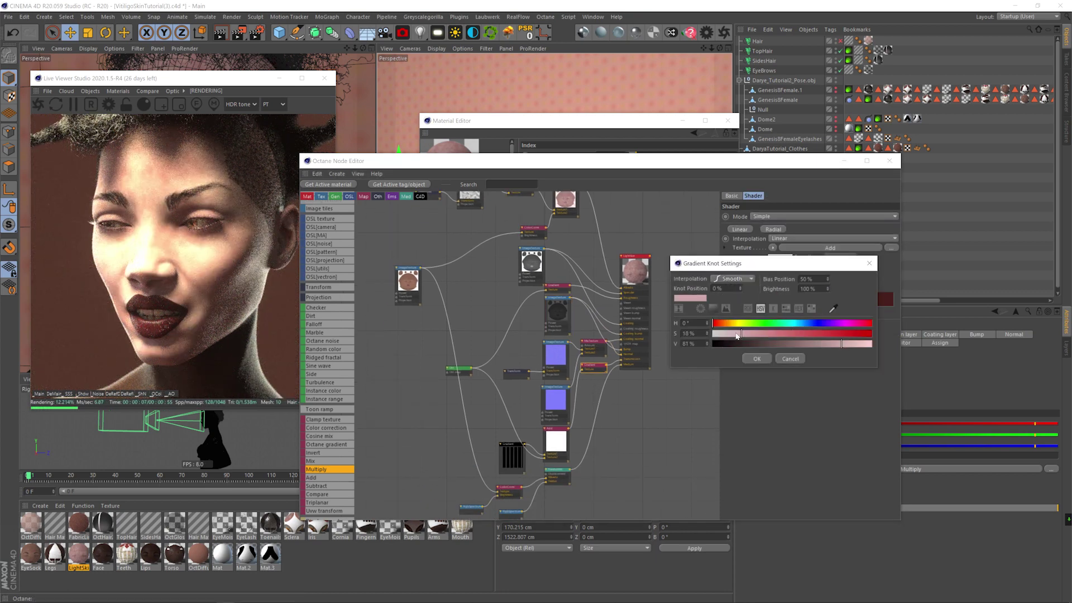
pyautogui.click(756, 358)
# Step: Brighten the dark second knot of the same gradient by raising its color value
pyautogui.doubleClick(797, 312)
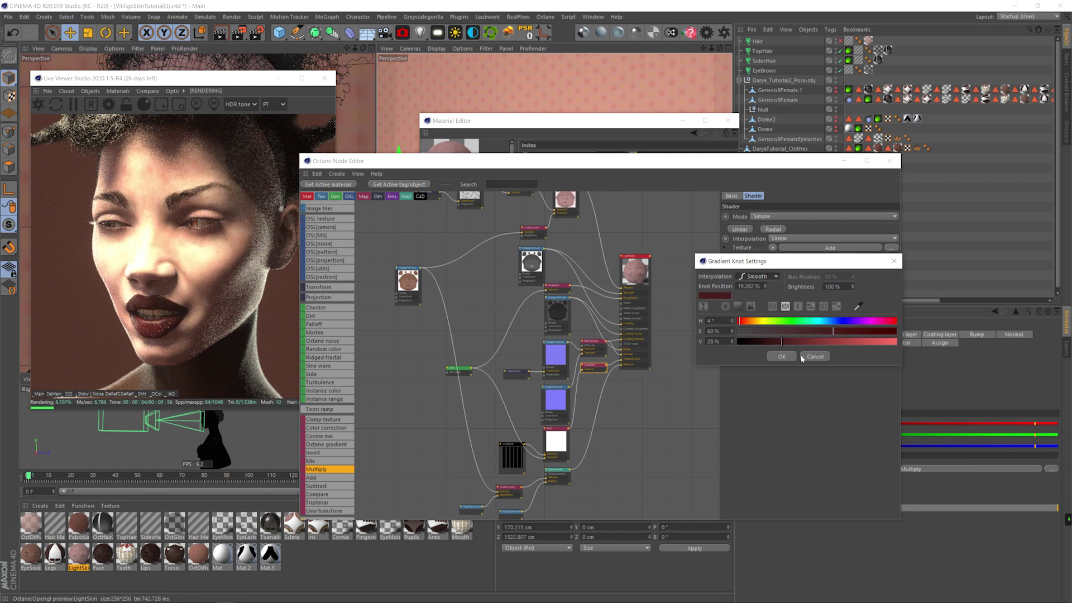
pyautogui.moveTo(804, 341)
pyautogui.mouseDown()
pyautogui.moveTo(794, 342)
pyautogui.moveTo(804, 342)
pyautogui.mouseUp()
pyautogui.click(781, 357)
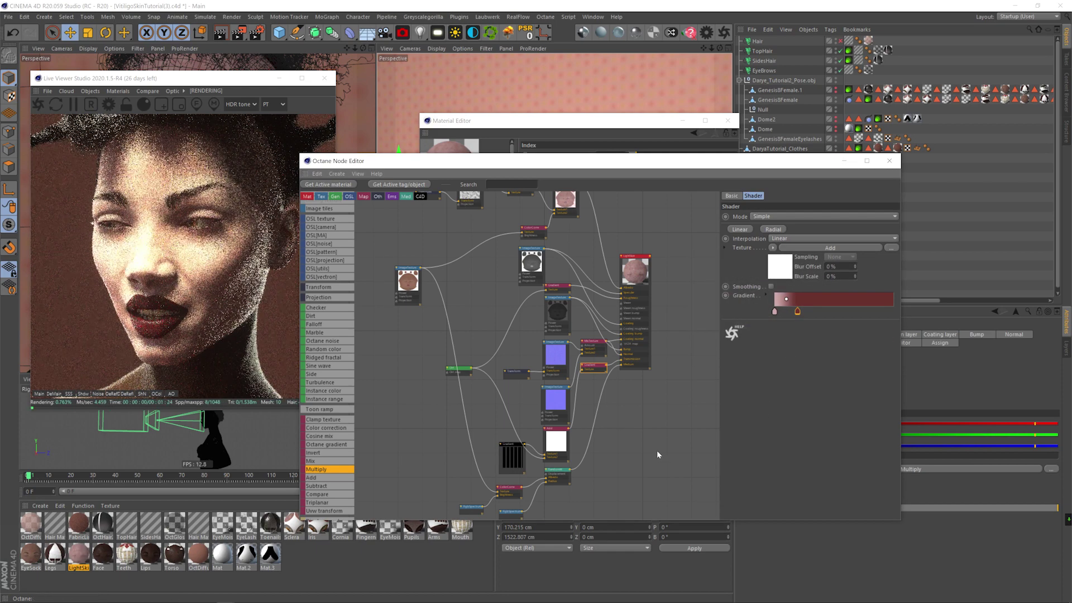
# Step: Change the LightSkin medium's RGB spectrum color to a salmon red of about R 0.75, G 0.16, B 0.11
pyautogui.moveTo(626, 483); pyautogui.dragTo(631, 427, button='middle')
pyautogui.click(517, 457)
pyautogui.click(752, 226)
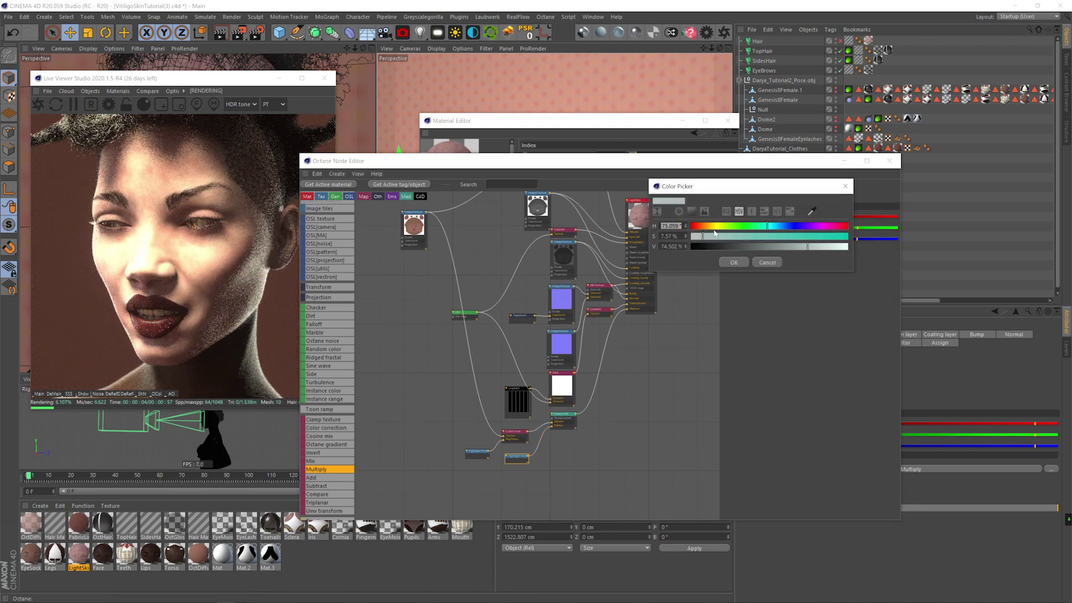
pyautogui.click(764, 237)
pyautogui.click(829, 247)
pyautogui.moveTo(768, 237); pyautogui.dragTo(783, 237)
pyautogui.click(734, 262)
# Step: Duplicate the Lips material, name the copy LipsLight and show its node graph
pyautogui.moveTo(454, 166); pyautogui.dragTo(516, 165)
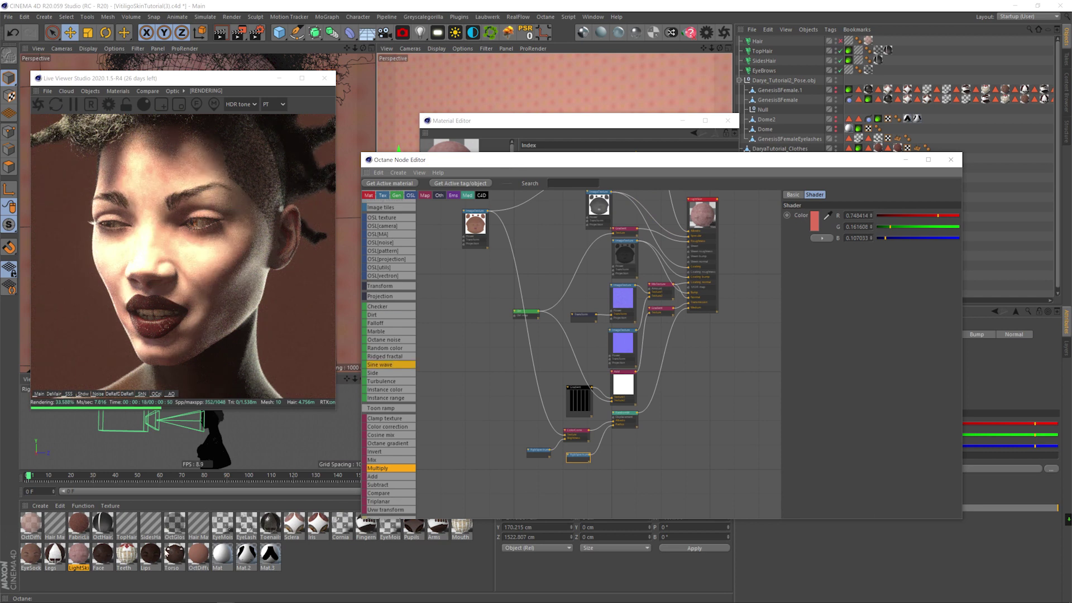
pyautogui.keyDown('ctrl'); pyautogui.moveTo(156, 555); pyautogui.dragTo(166, 558); pyautogui.keyUp('ctrl')
pyautogui.click(152, 568)
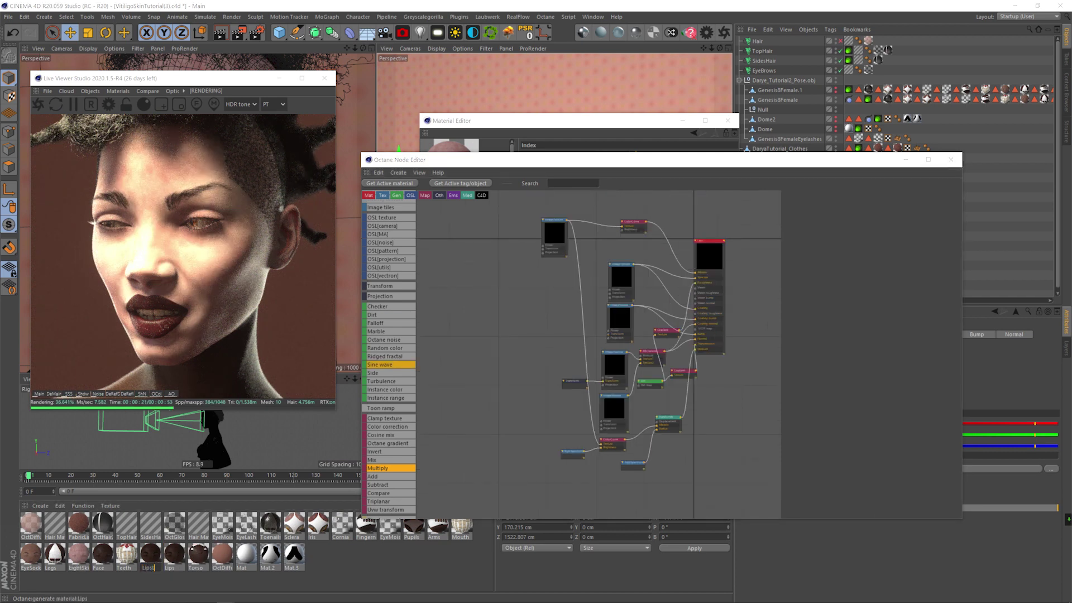
# Step: Set the LipsLight diffuse color correction to hue -0.004, saturation 0.7, gamma 0.6 and contrast 2.7
pyautogui.click(634, 225)
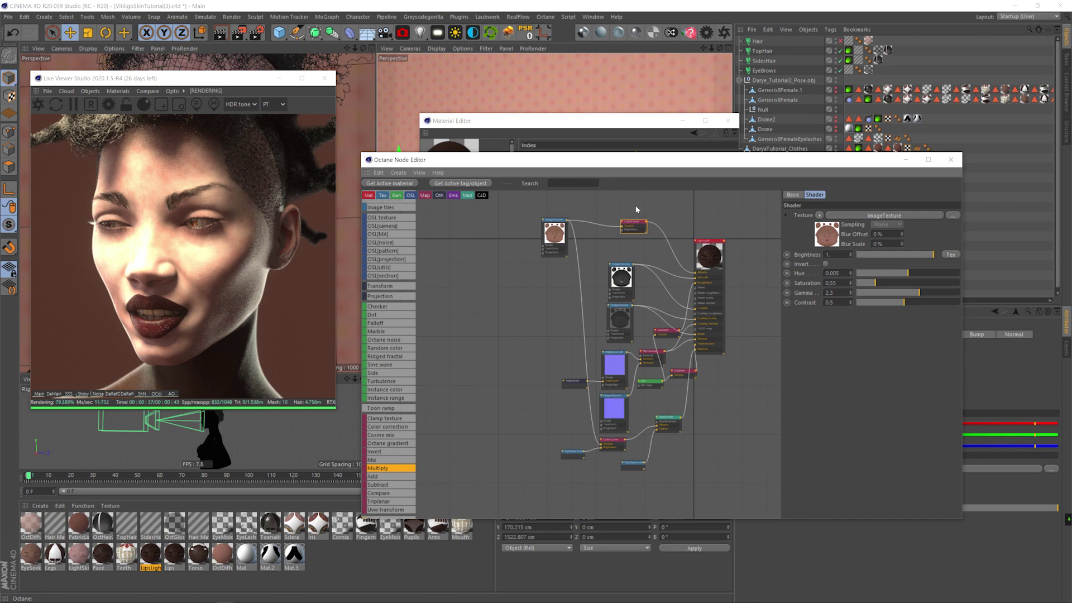
pyautogui.moveTo(850, 273); pyautogui.dragTo(845, 273)
pyautogui.hotkey('ctrl', 'z')
pyautogui.hotkey('ctrl', 'z')
pyautogui.hotkey('ctrl', 'z')
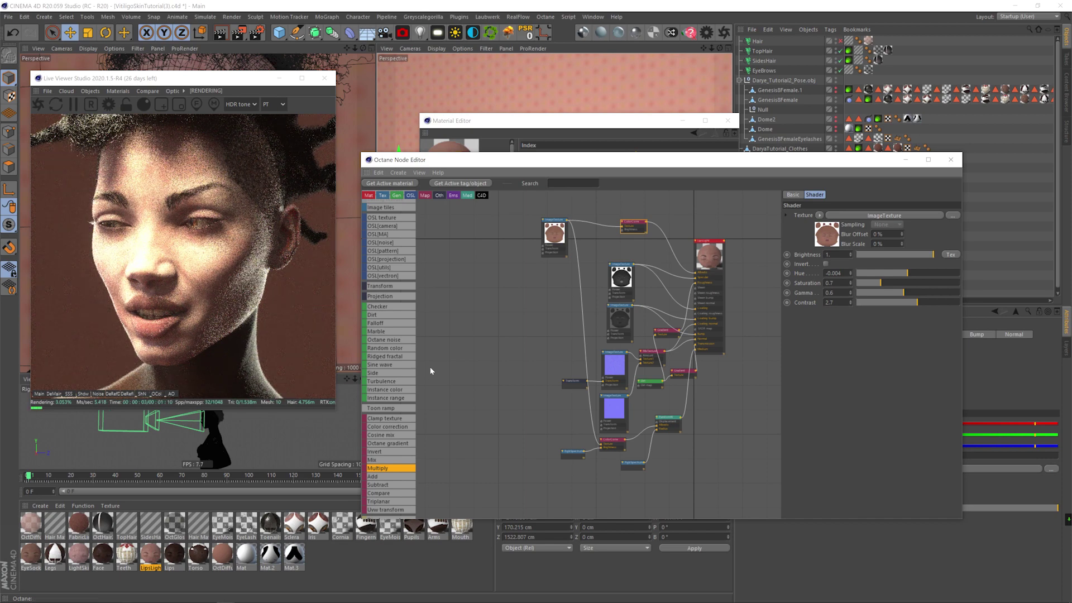
# Step: Set the gamma of the upper grayscale image texture to 1 and the power of the one below it to 0.2
pyautogui.click(620, 263)
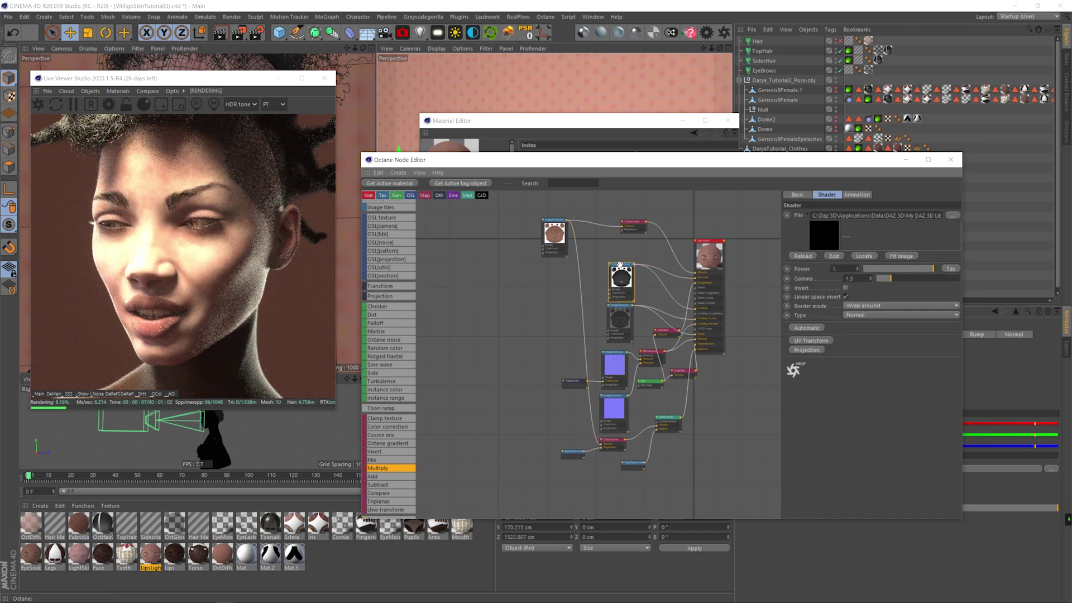
pyautogui.press('Return')
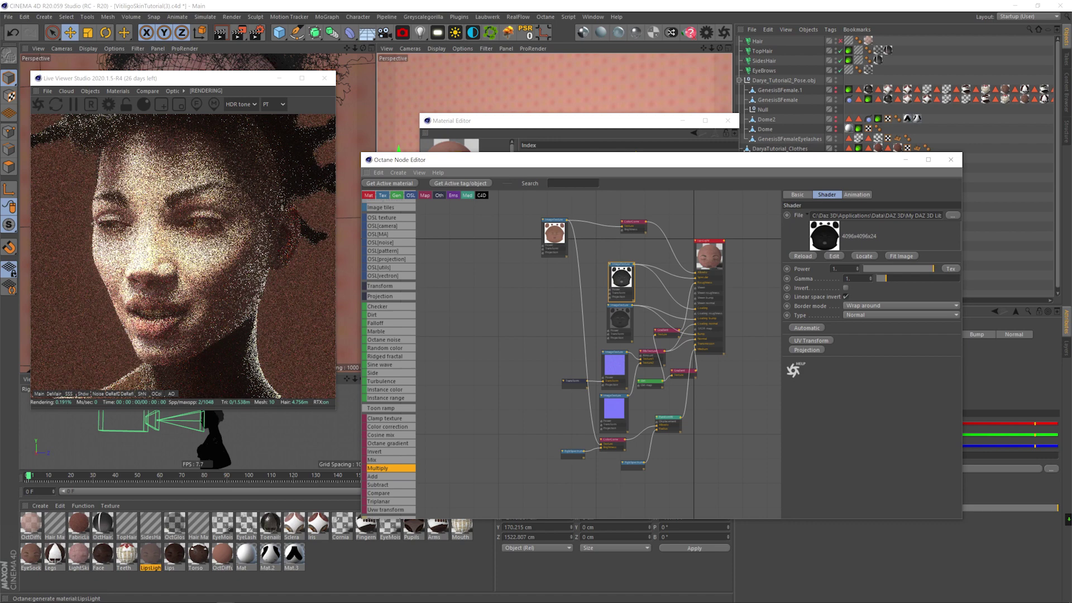
pyautogui.click(626, 317)
pyautogui.click(840, 269)
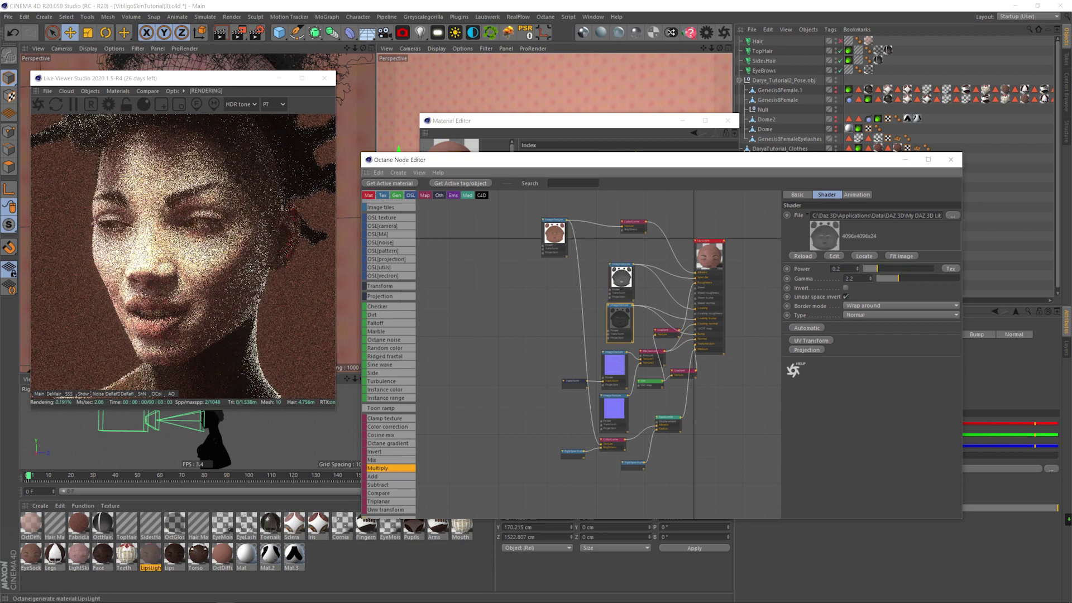
# Step: Lighten the first knot of the Dirt-driven gradient to a pale pink by lowering its saturation and raising its value
pyautogui.click(683, 370)
pyautogui.doubleClick(836, 311)
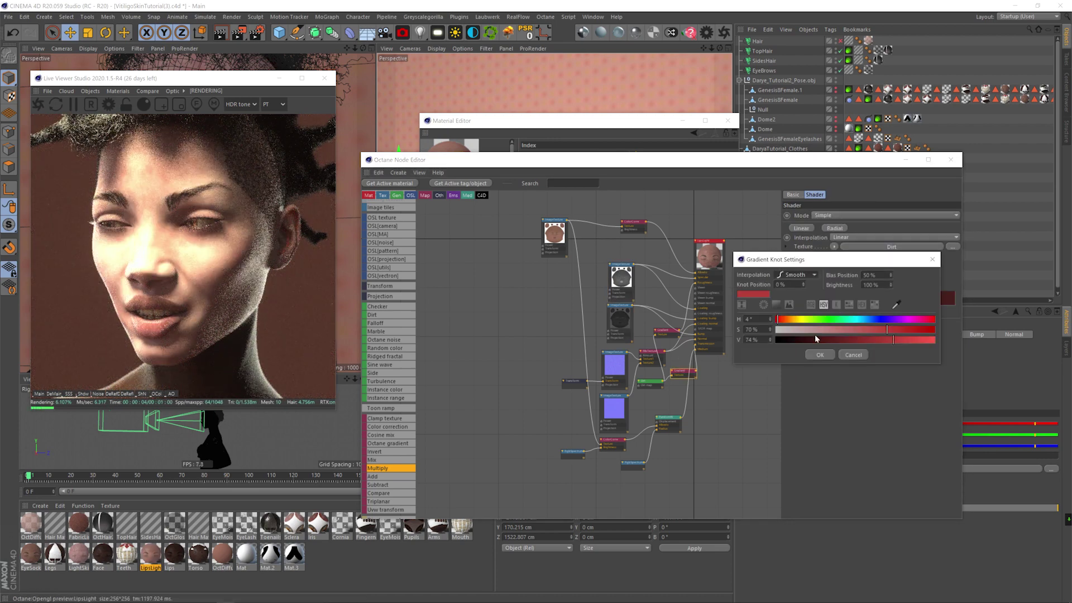
pyautogui.click(809, 329)
pyautogui.click(914, 340)
pyautogui.click(820, 356)
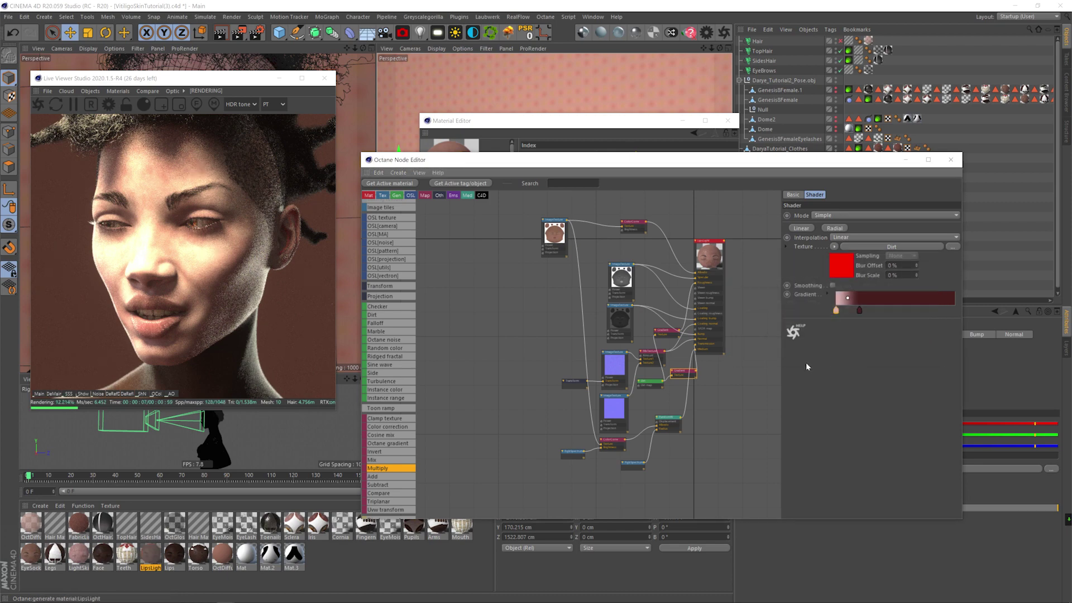
# Step: Change the LipsLight medium's RGB spectrum color to a muted red of about R 0.67, G 0.17, B 0.14
pyautogui.click(629, 463)
pyautogui.click(811, 225)
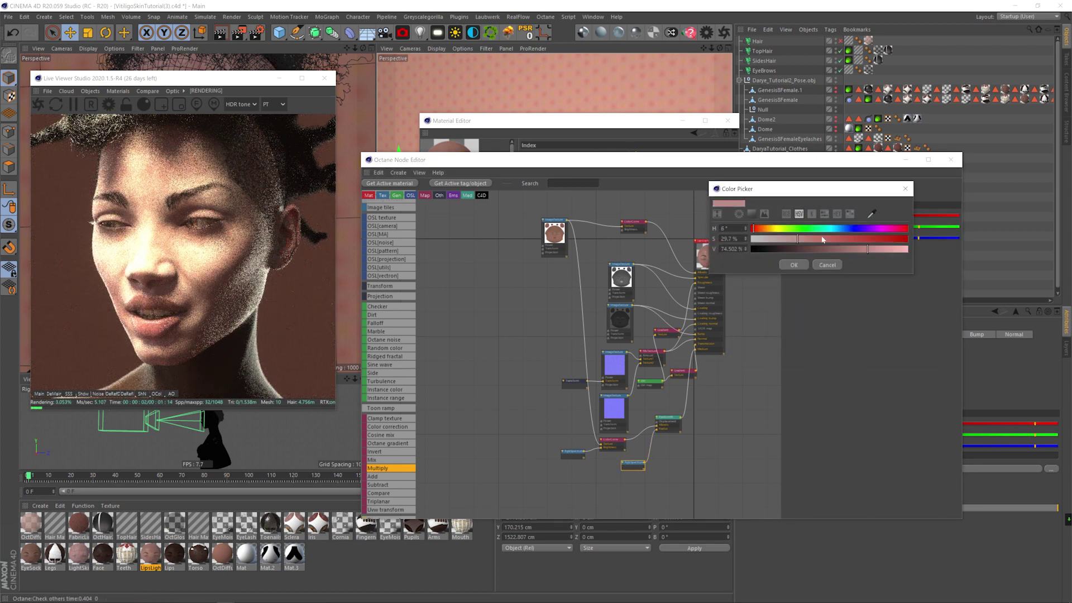
pyautogui.moveTo(823, 239)
pyautogui.mouseDown()
pyautogui.moveTo(816, 246)
pyautogui.moveTo(828, 239)
pyautogui.mouseUp()
pyautogui.click(793, 265)
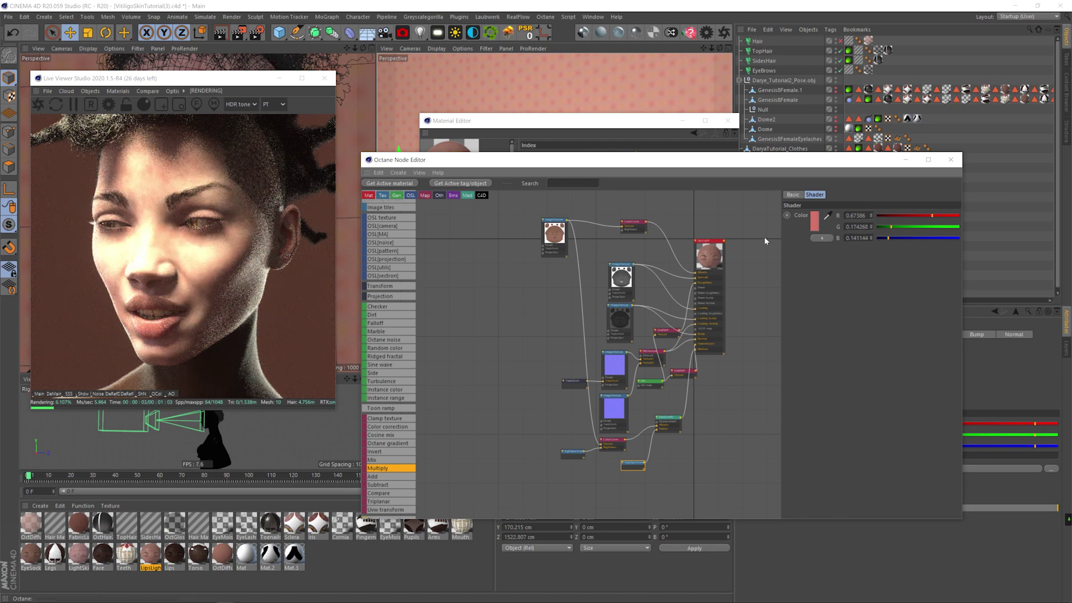
# Step: Create an Octane Mix material and connect LightSkin as Material1 and Face as Material2
pyautogui.click(115, 90)
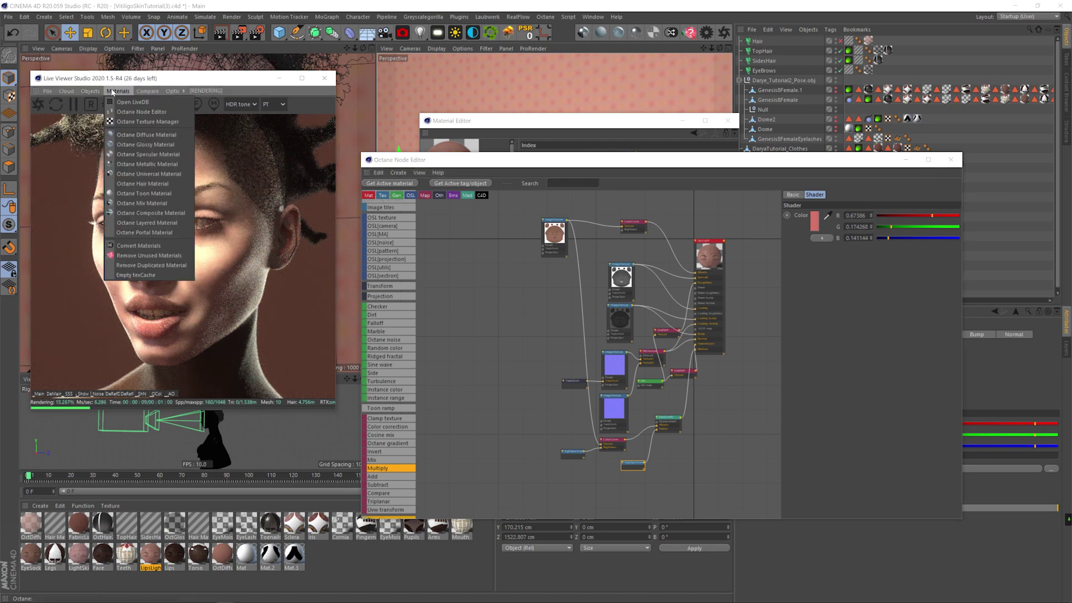
pyautogui.click(150, 203)
pyautogui.rightClick(522, 400)
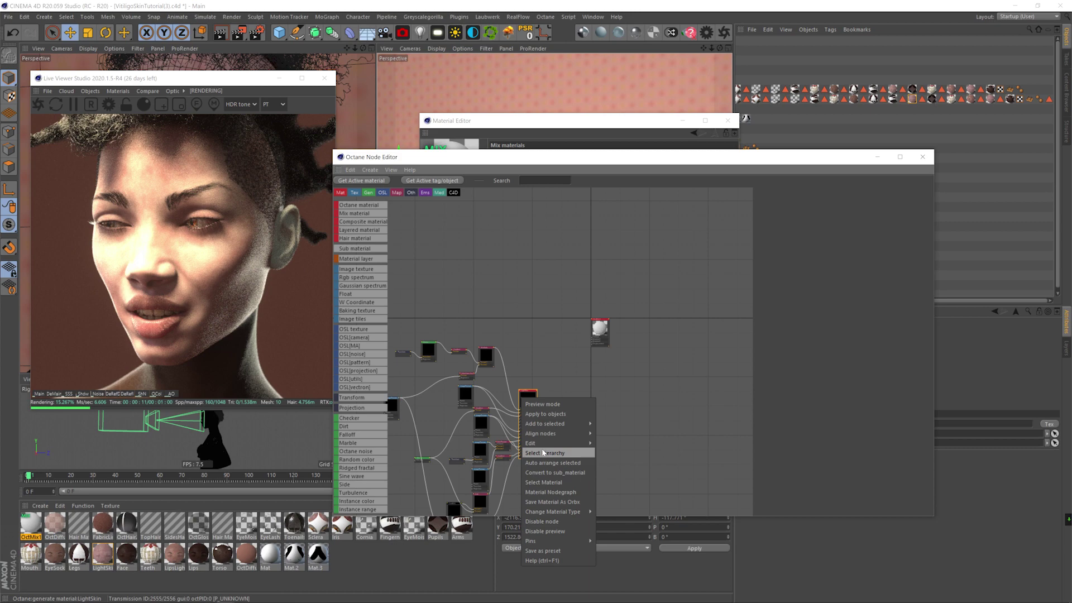
pyautogui.click(543, 452)
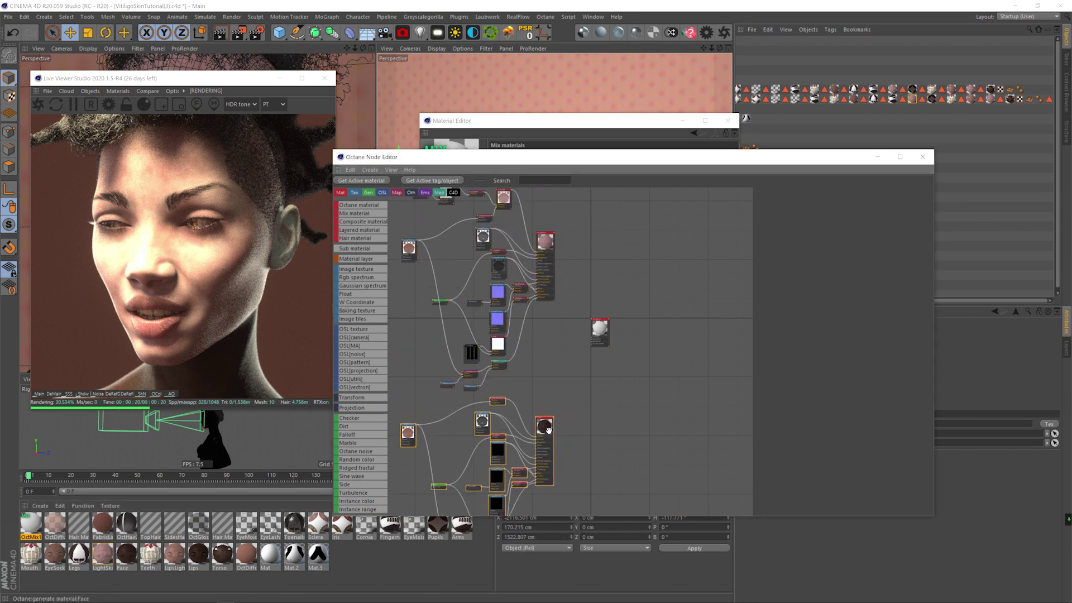
pyautogui.moveTo(549, 430); pyautogui.dragTo(592, 342)
pyautogui.moveTo(554, 233); pyautogui.dragTo(591, 339)
# Step: Add an Octane noise node and connect it to the mix material's Amount input
pyautogui.moveTo(390, 403); pyautogui.dragTo(396, 469, button='middle')
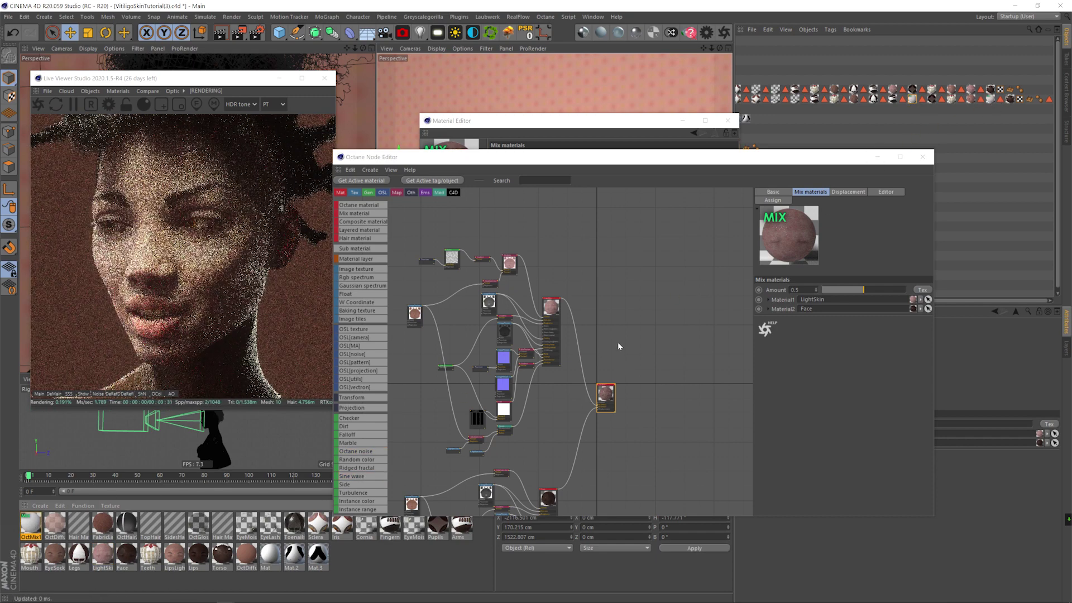
pyautogui.moveTo(356, 451); pyautogui.dragTo(553, 254)
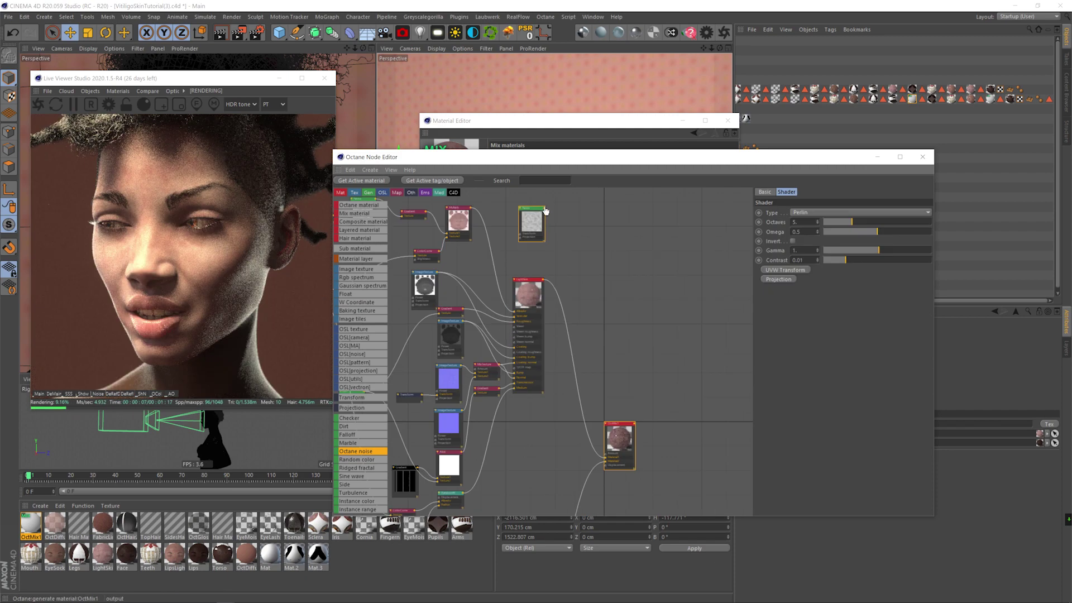
pyautogui.moveTo(545, 209); pyautogui.dragTo(606, 460)
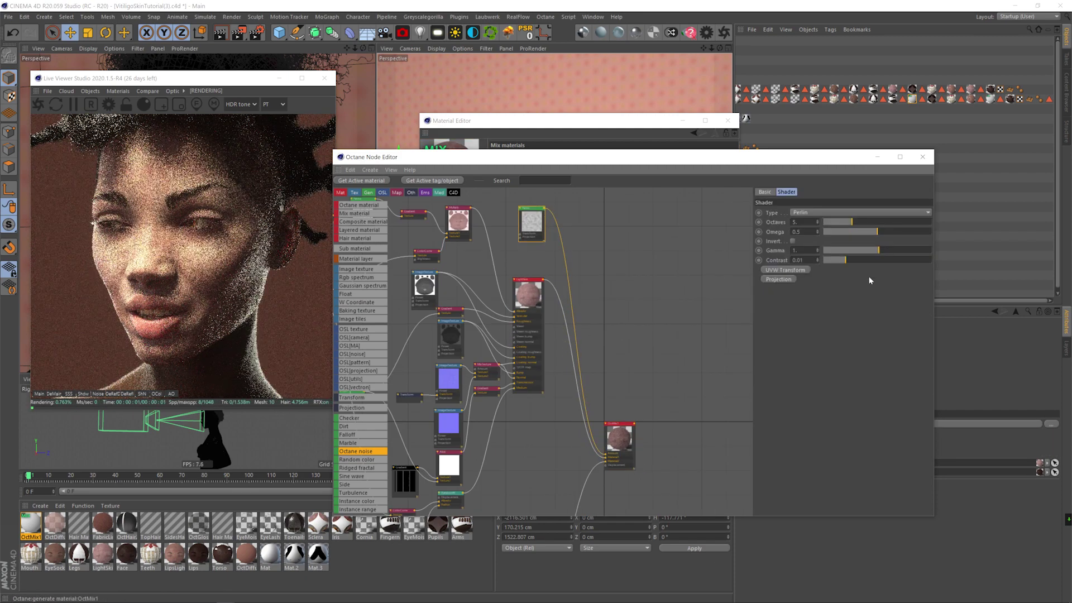
# Step: Set the mix noise's contrast to 1000, omega to about 0.81, octaves to 7 and gamma to about 1.09
pyautogui.moveTo(869, 260); pyautogui.dragTo(966, 267)
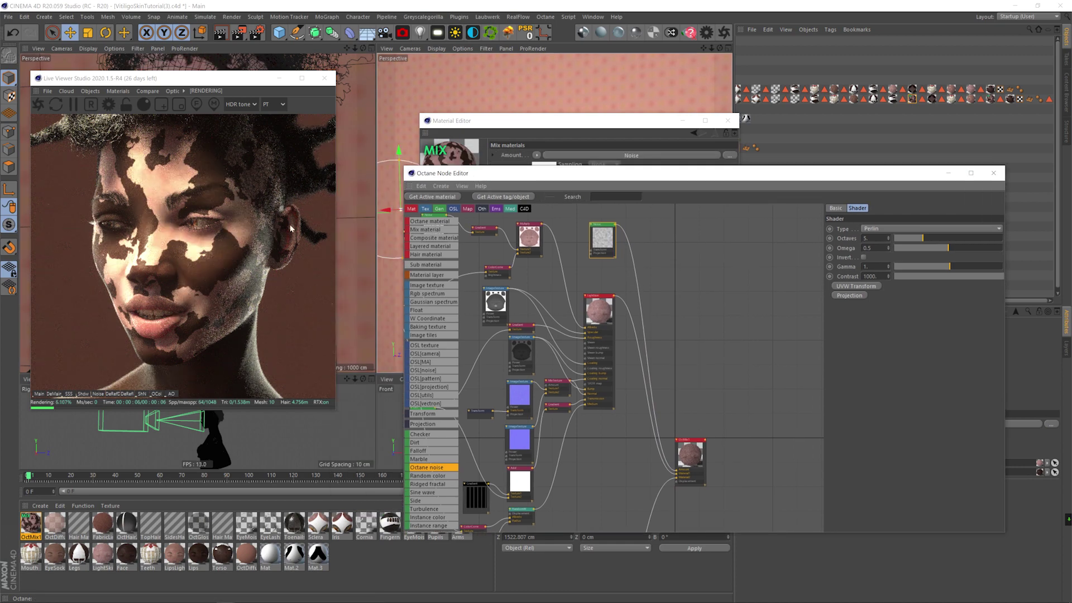
pyautogui.moveTo(687, 173); pyautogui.dragTo(673, 197)
pyautogui.click(943, 251)
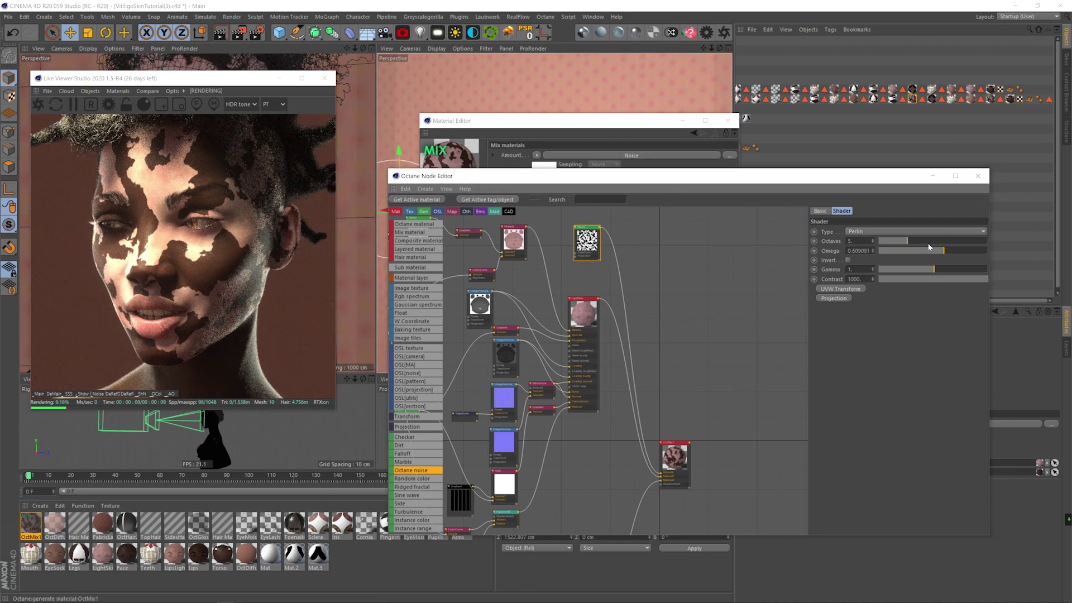
pyautogui.click(922, 241)
pyautogui.moveTo(936, 270); pyautogui.dragTo(934, 267)
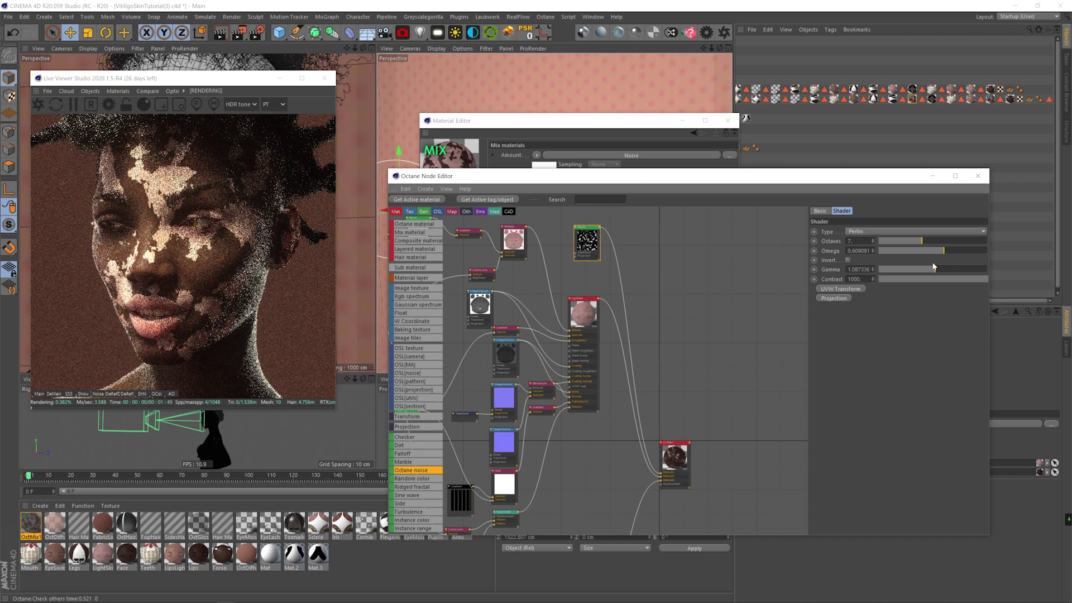
# Step: Switch to Photoshop and show the white patches on Layer 4 and the black Layer 2 in RyDarya_face_VitiligoMask.psd
pyautogui.moveTo(626, 236); pyautogui.dragTo(628, 265, button='middle')
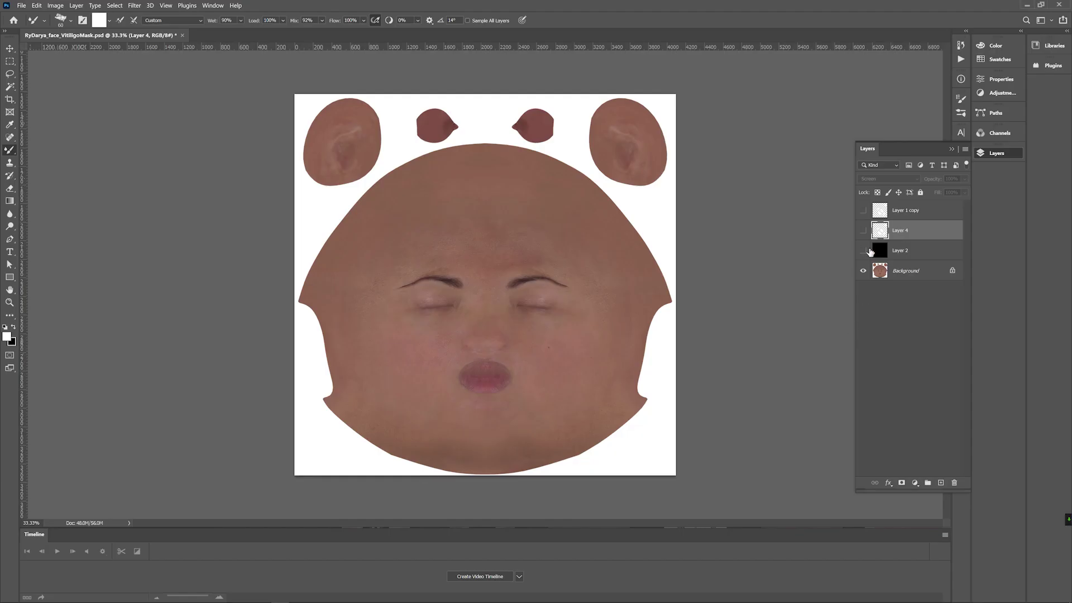
pyautogui.click(864, 230)
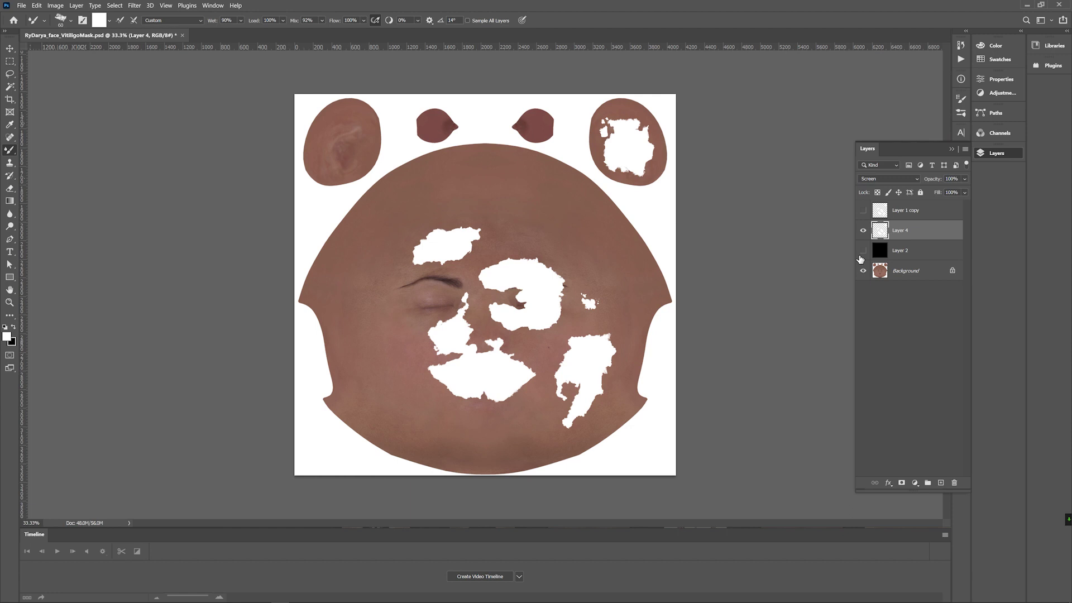
pyautogui.click(863, 250)
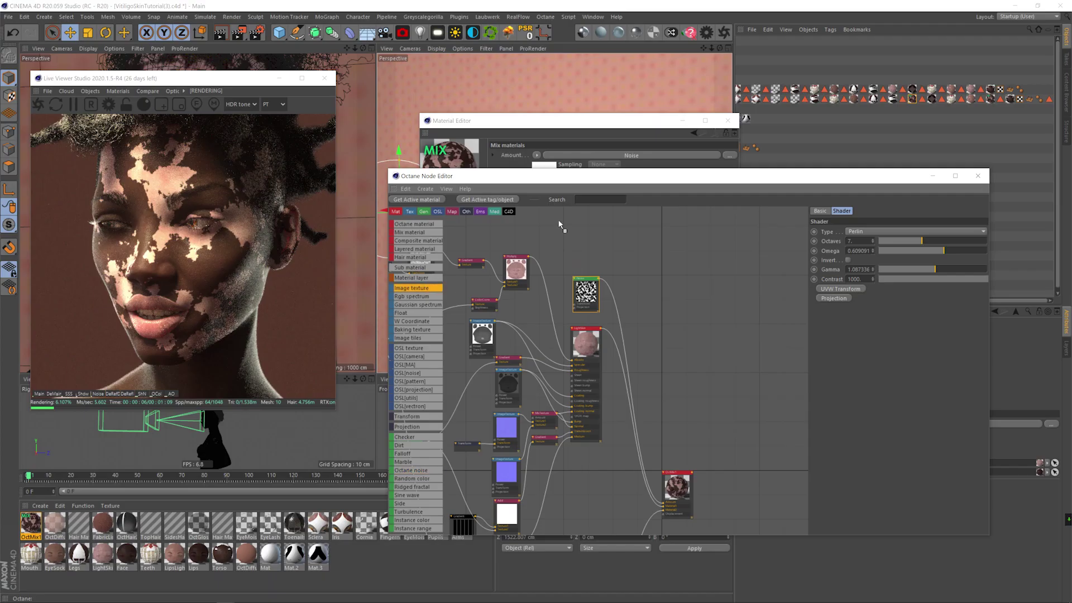
# Step: Switch back to Cinema 4D and connect an image texture with the painted vitiligo mask to the mix material's Amount input
pyautogui.moveTo(560, 225); pyautogui.dragTo(665, 504)
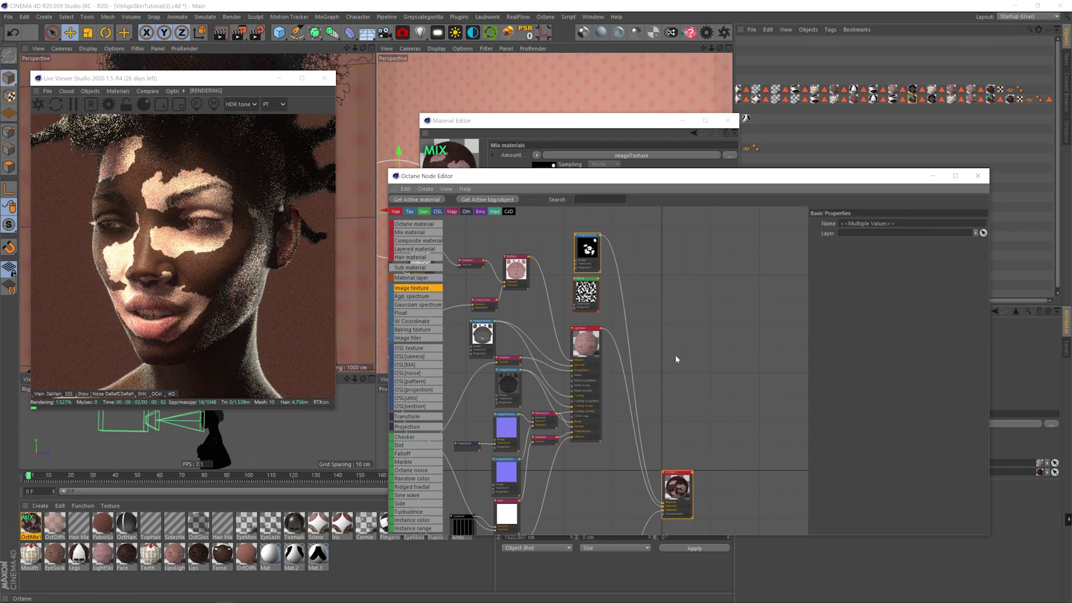